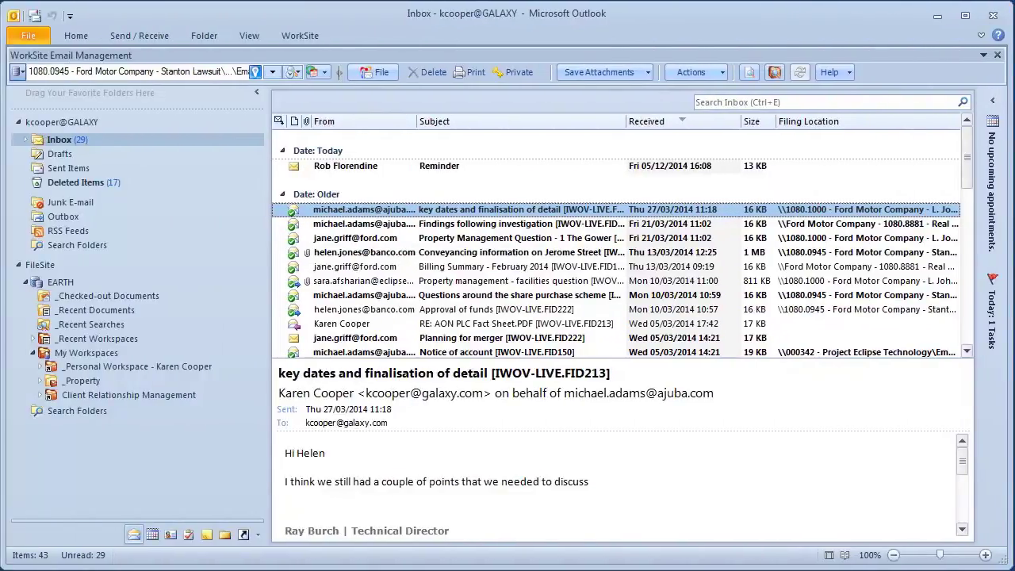
Open the Reminder email, file it to the Client Relationship Management Emails folder, and close the message.
double_click(521, 166)
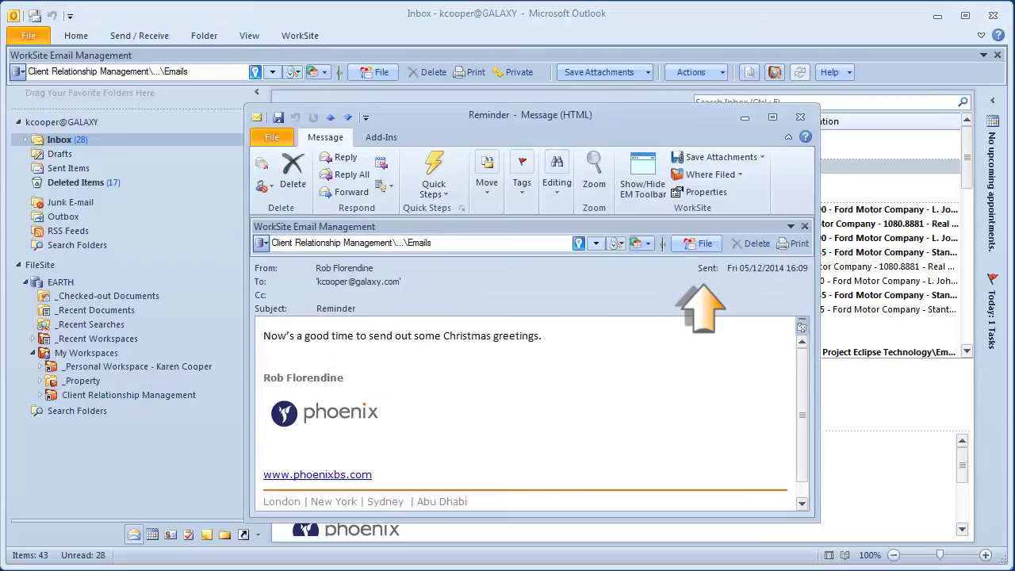
left_click(697, 243)
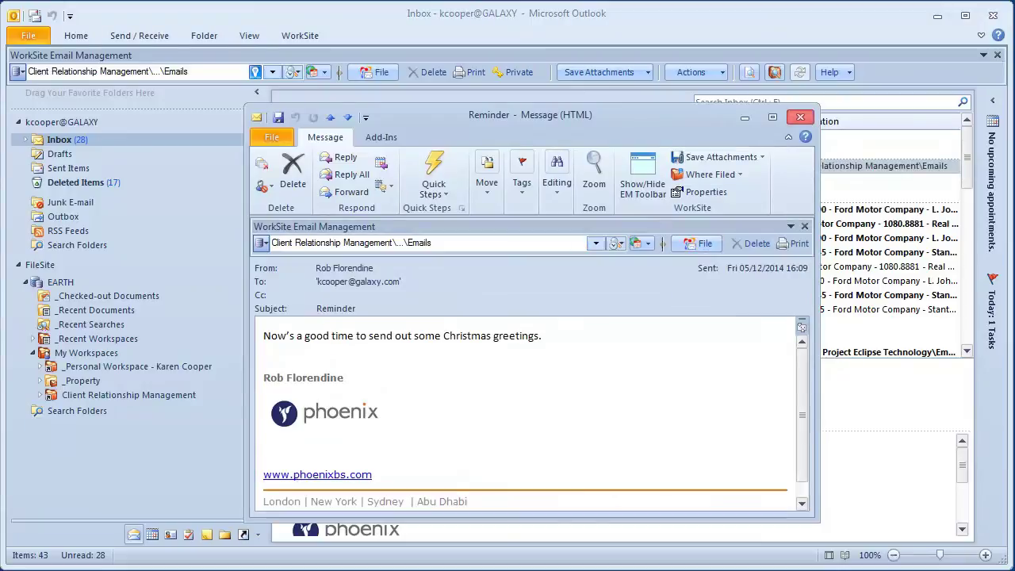
left_click(801, 117)
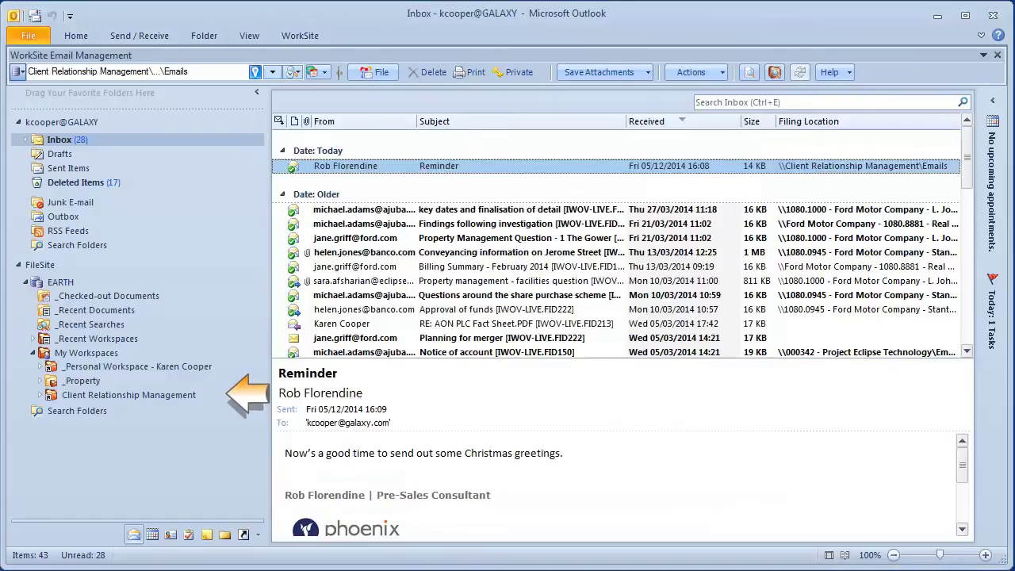
Open the Phoenix Christmas Letter template linked in the notes of the Client Relationship Management workspace.
left_click(128, 394)
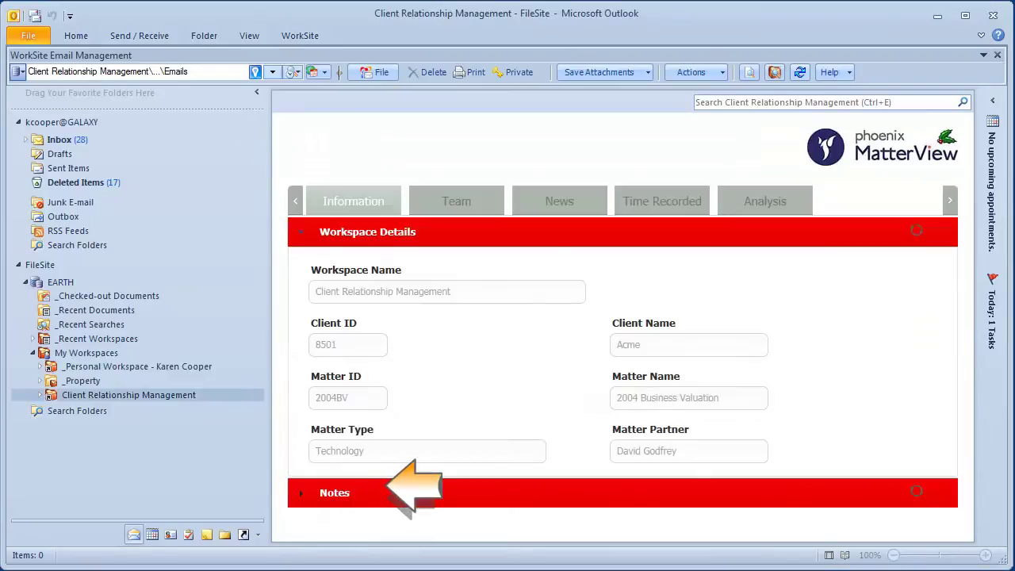
left_click(334, 493)
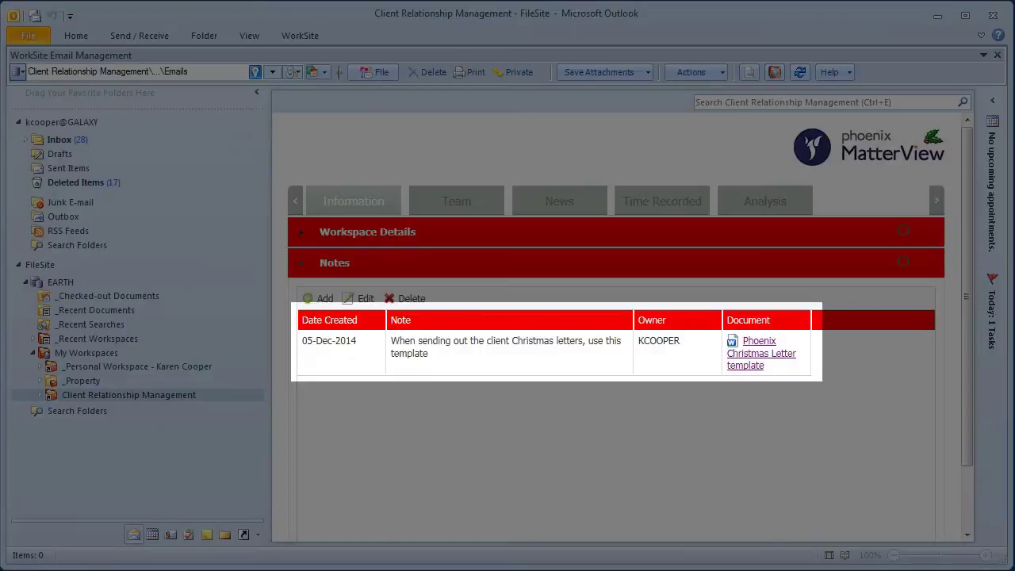
left_click(759, 353)
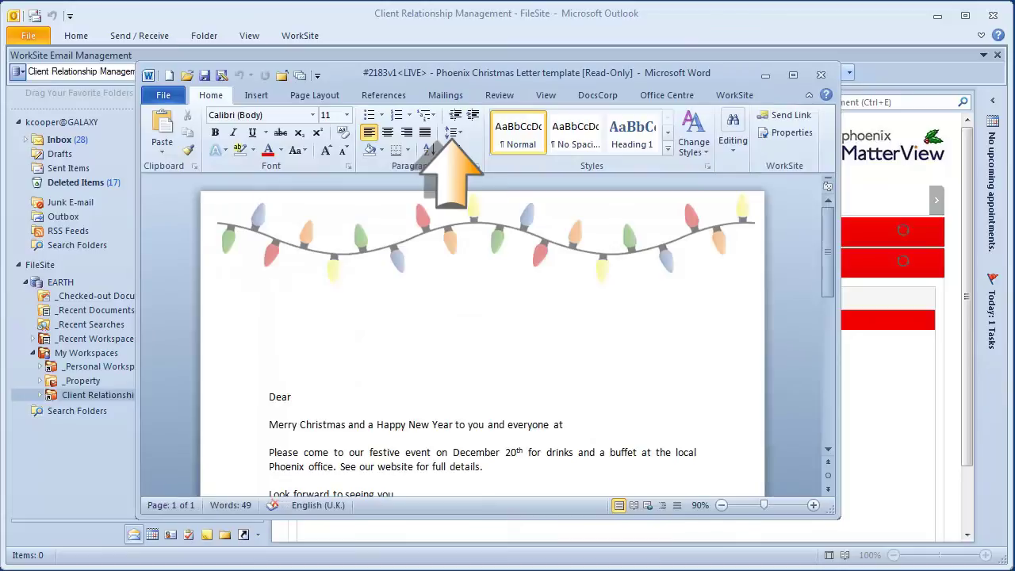
Start a WorkSite mail merge for form letters with the active letter template as the main document.
left_click(445, 95)
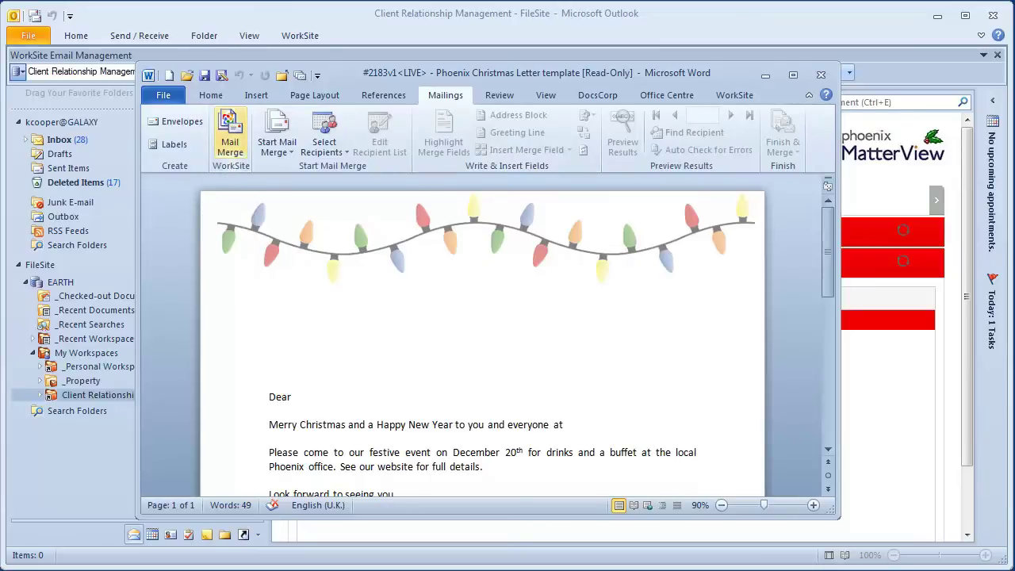
left_click(229, 135)
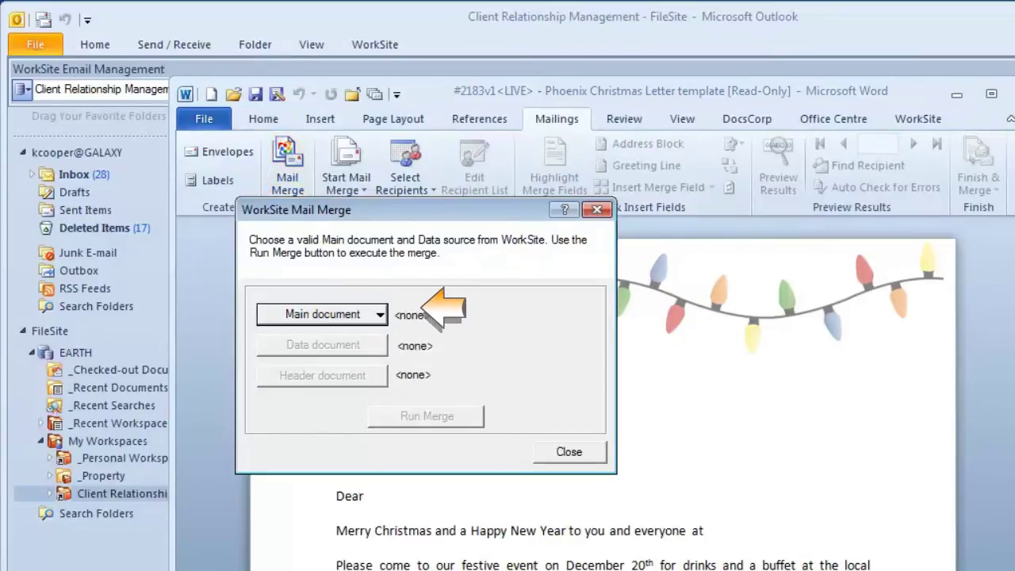
left_click(322, 314)
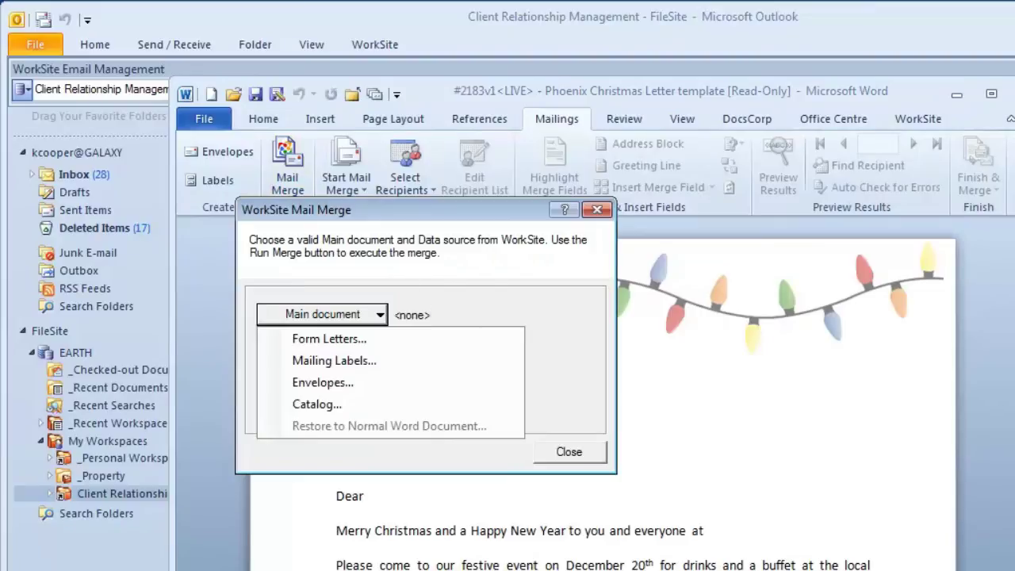
key("Down")
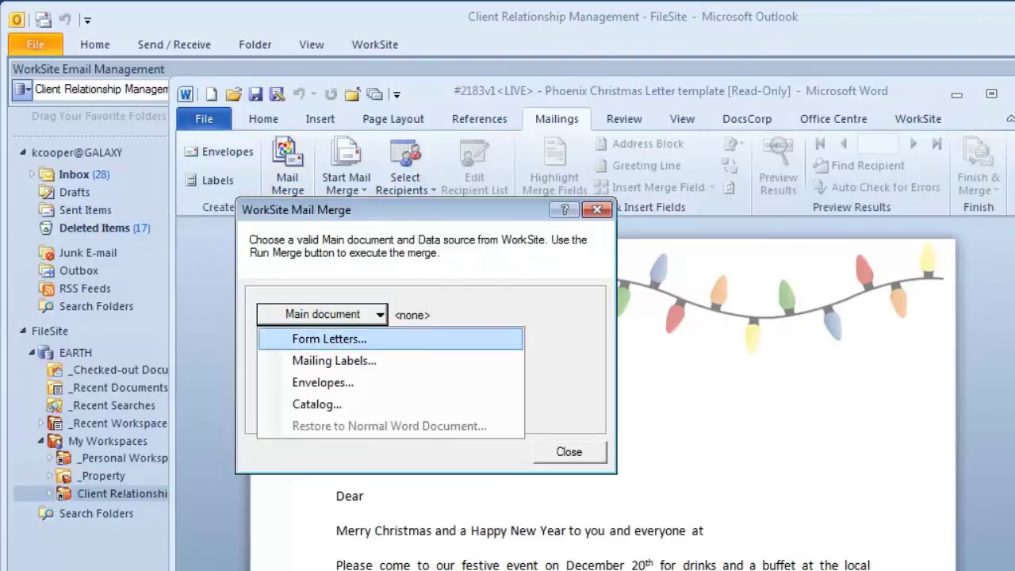
key("Return")
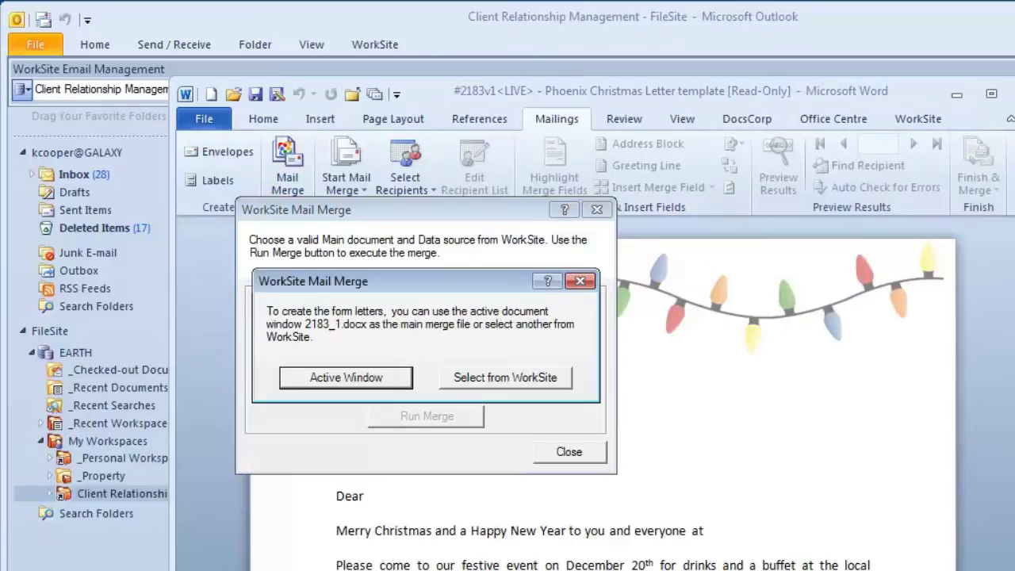
key("Return")
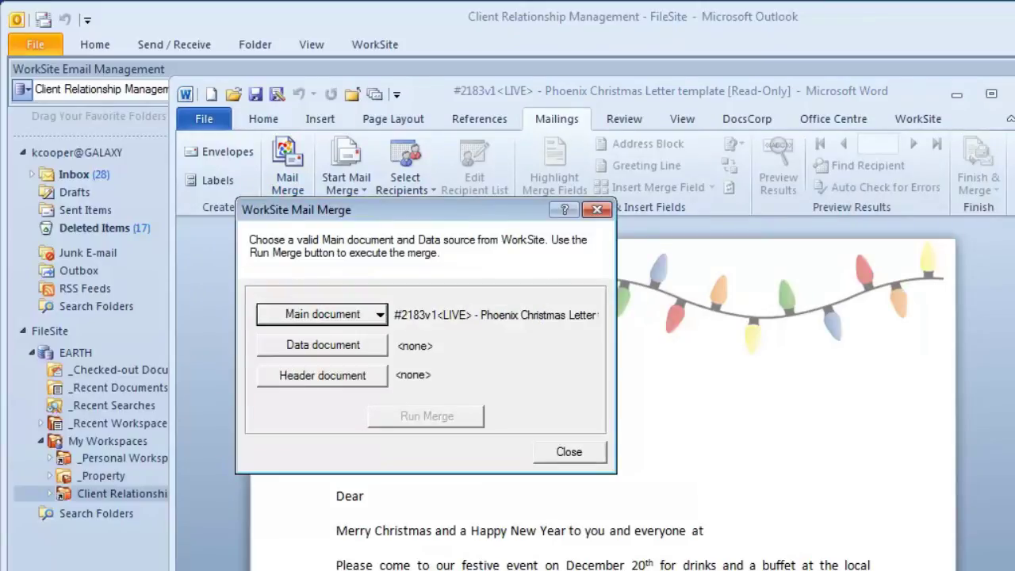
Set the Client Address List from the Client Relationship Management workspace's Documents folder as data source, using the Sheet1$ table.
key("Tab")
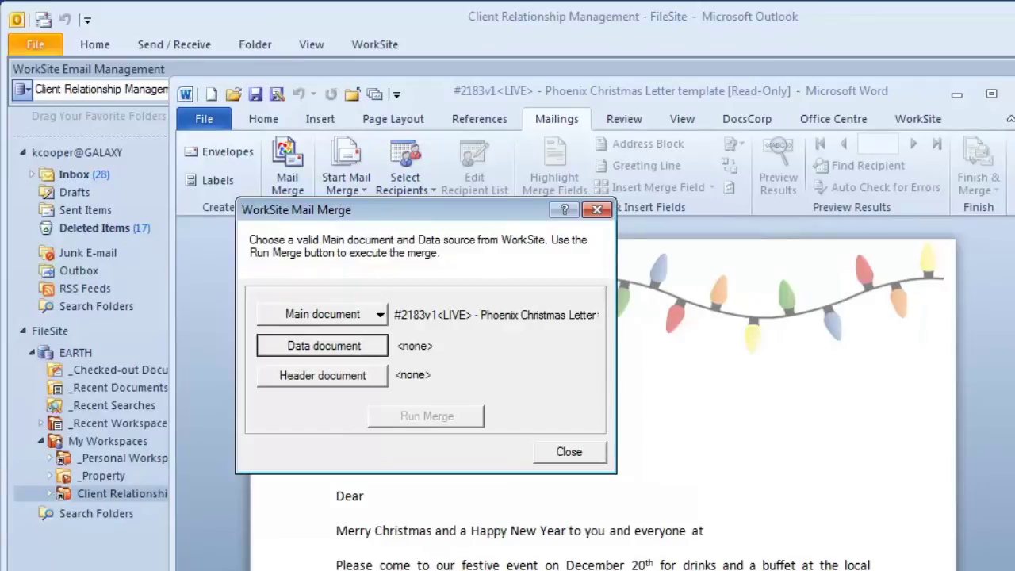
key("Return")
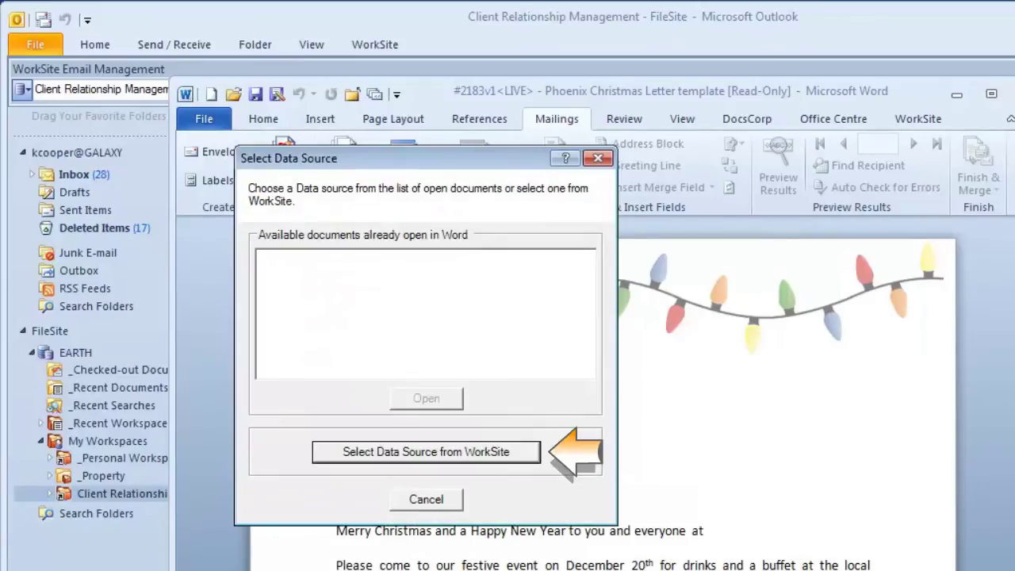
key("Return")
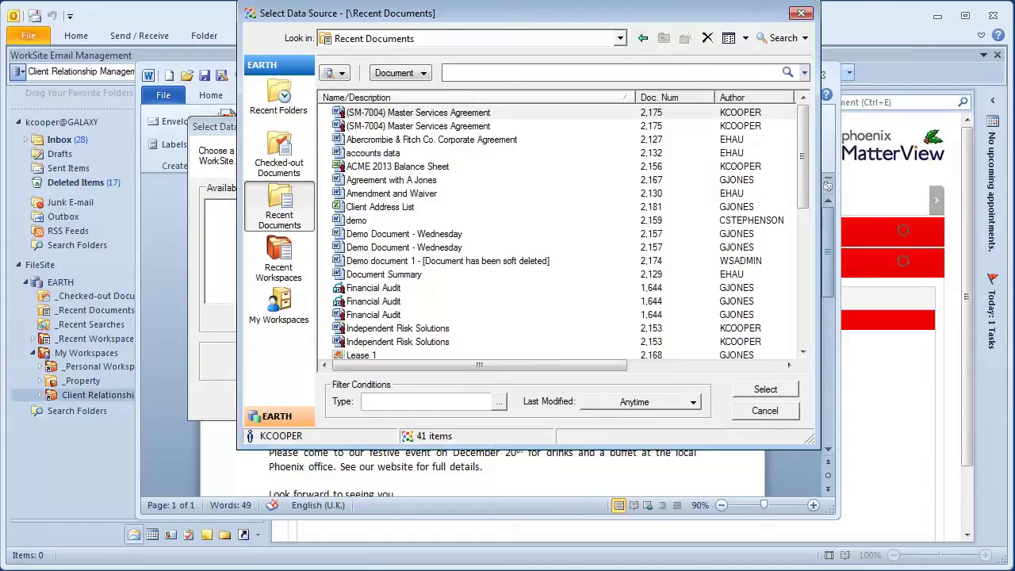
left_click(280, 257)
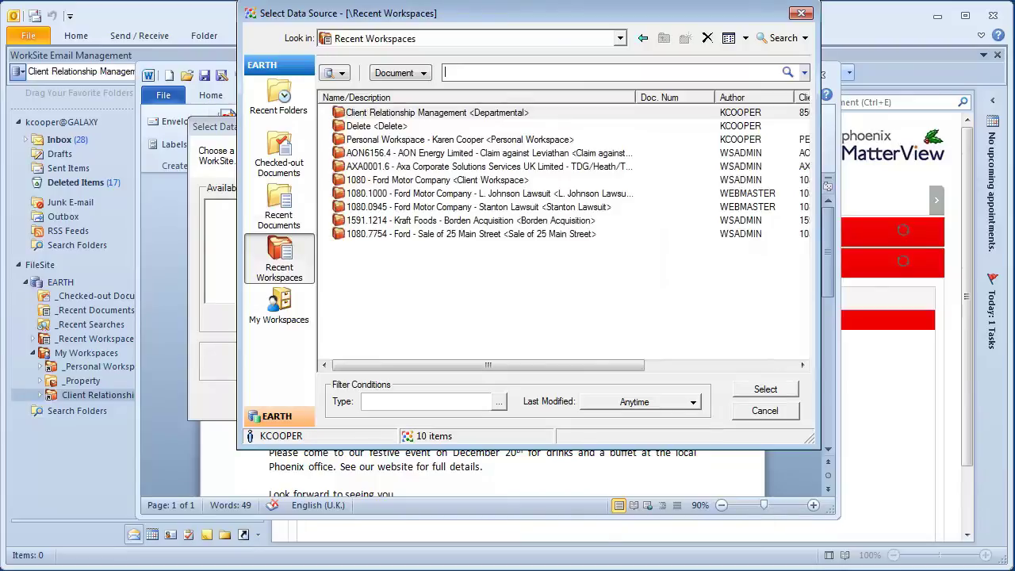
double_click(437, 112)
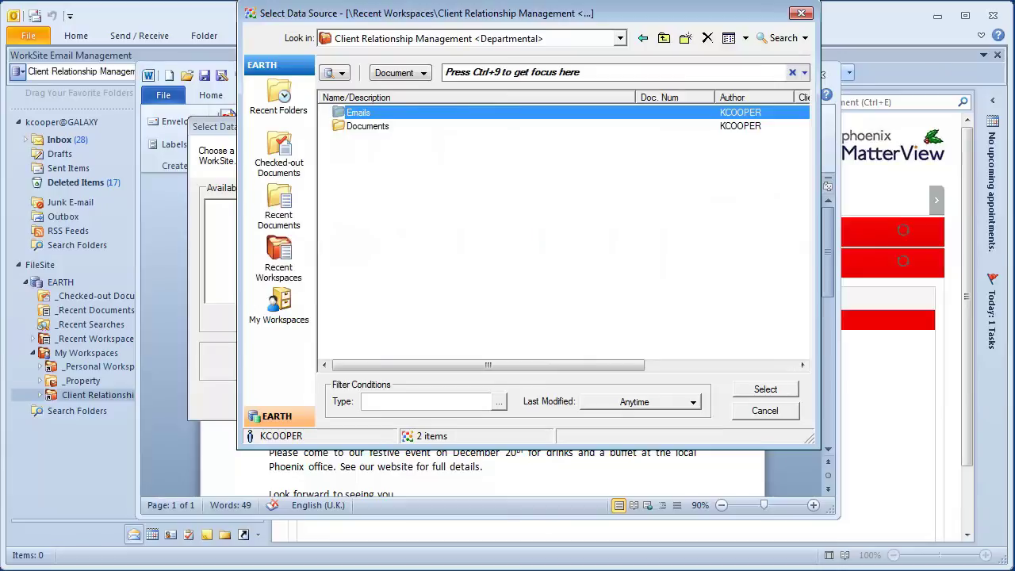
key("Down")
key("Return")
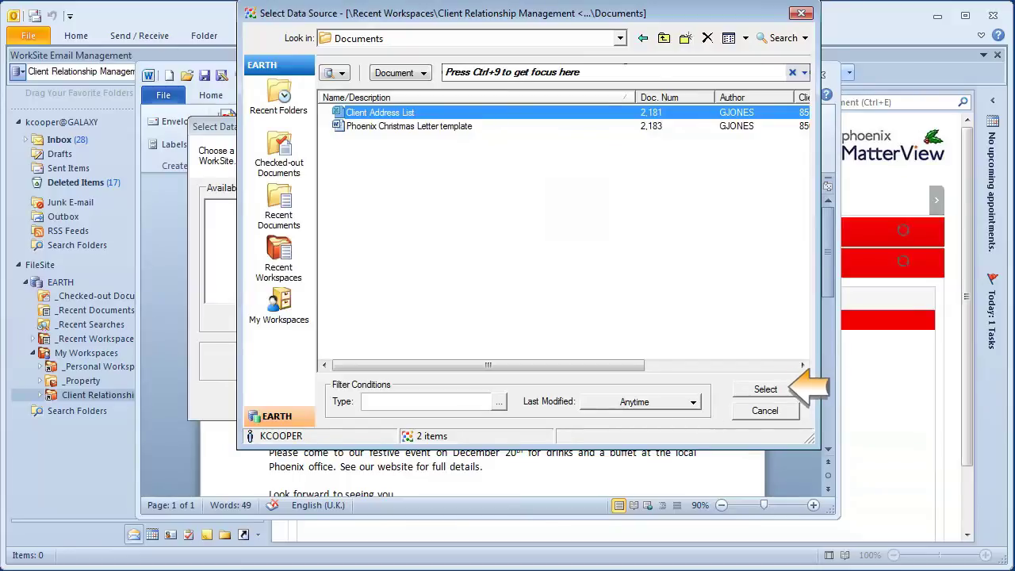
key("Return")
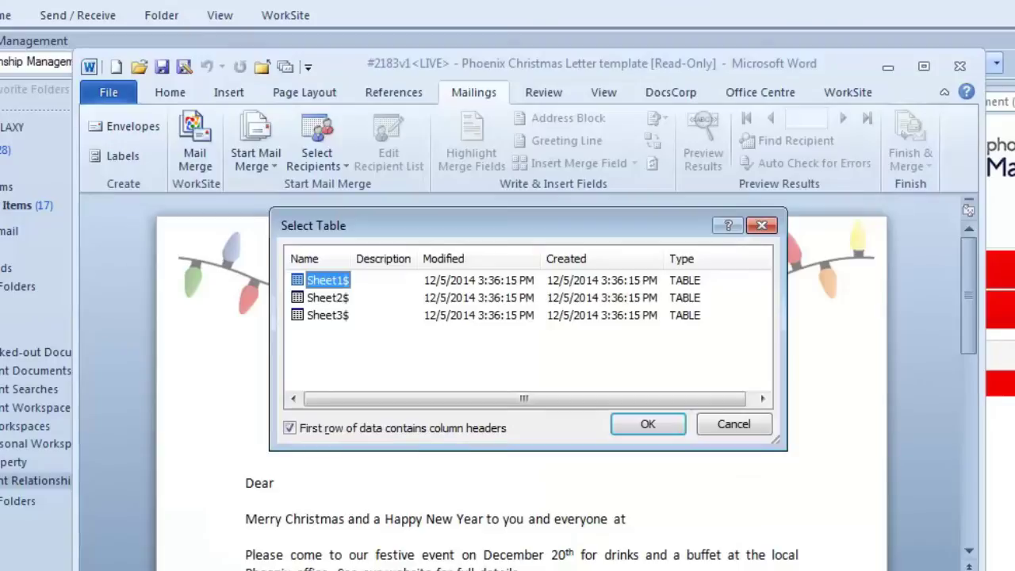
key("Return")
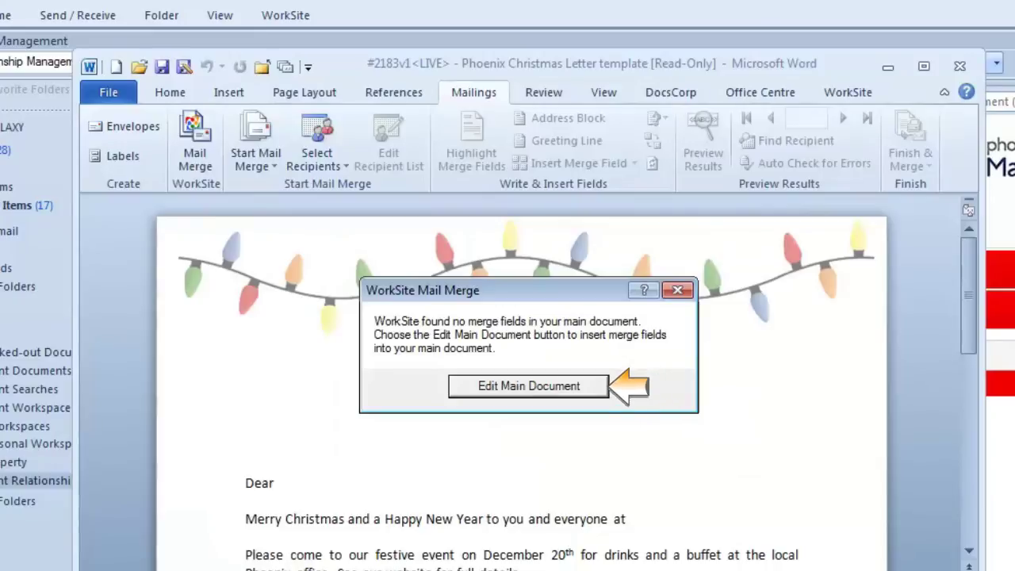
Proceed to editing the main document and start an address block at the right margin above the Dear line.
key("Return")
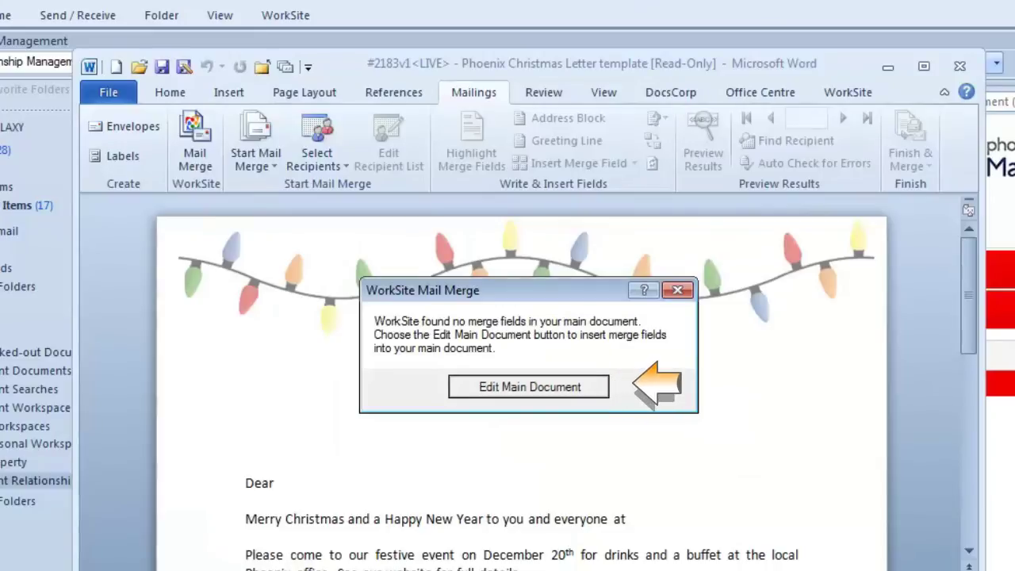
key("Return")
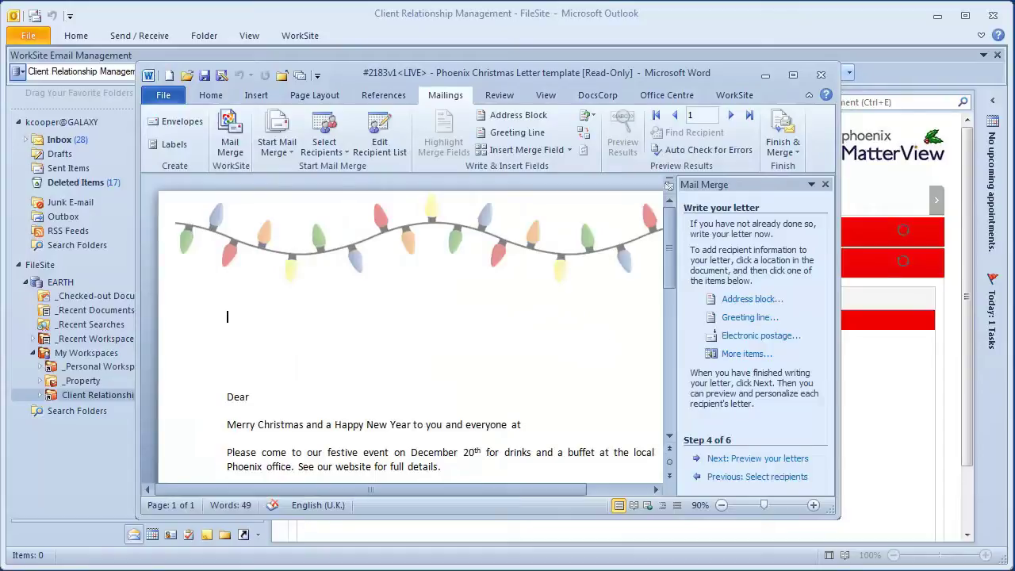
left_click(655, 329)
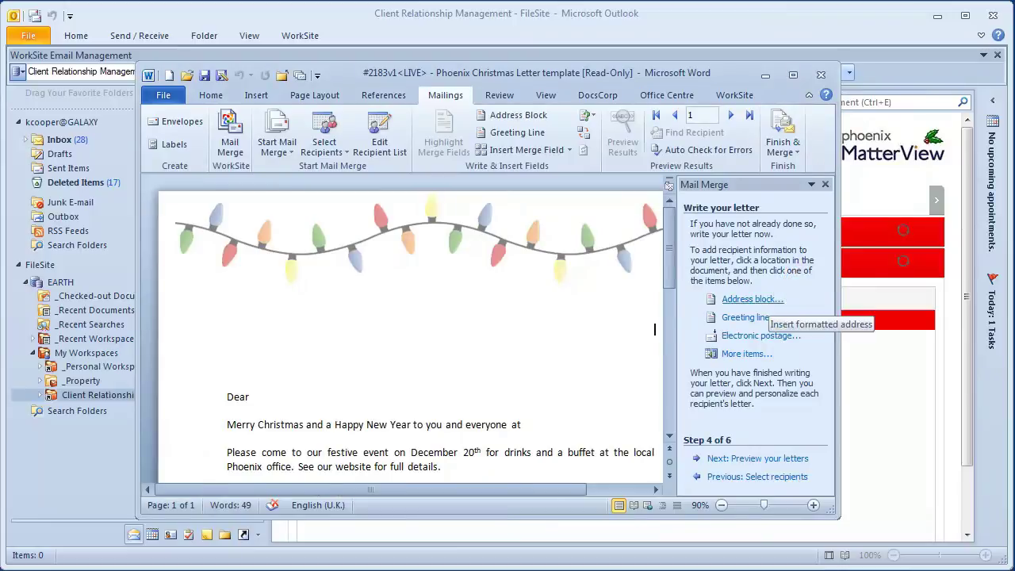
left_click(753, 299)
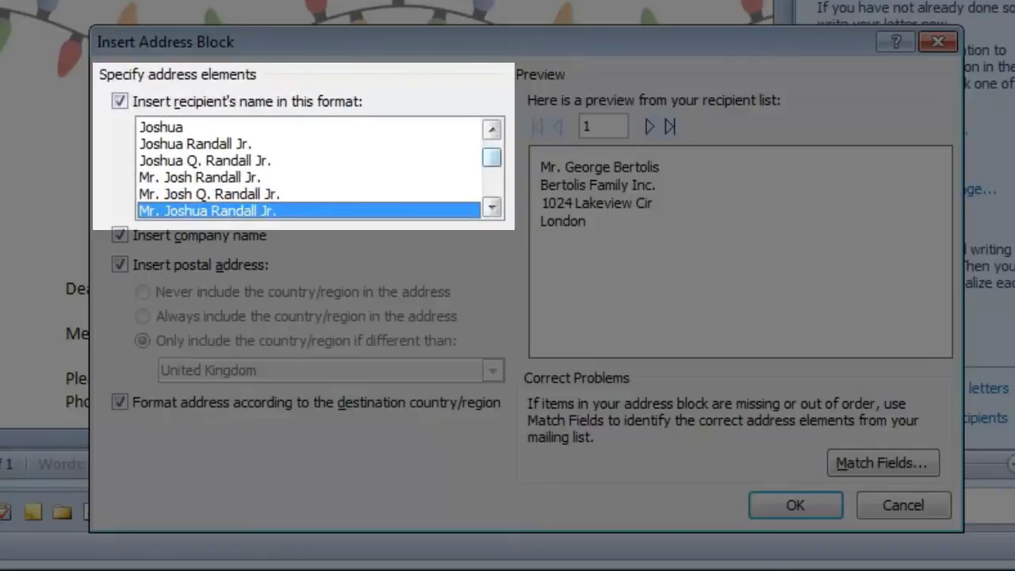
Browse the recipient name formats and try the address block without the company name, then include it again.
left_click_drag(492, 157, 492, 171)
scroll(309, 168, "down", 3)
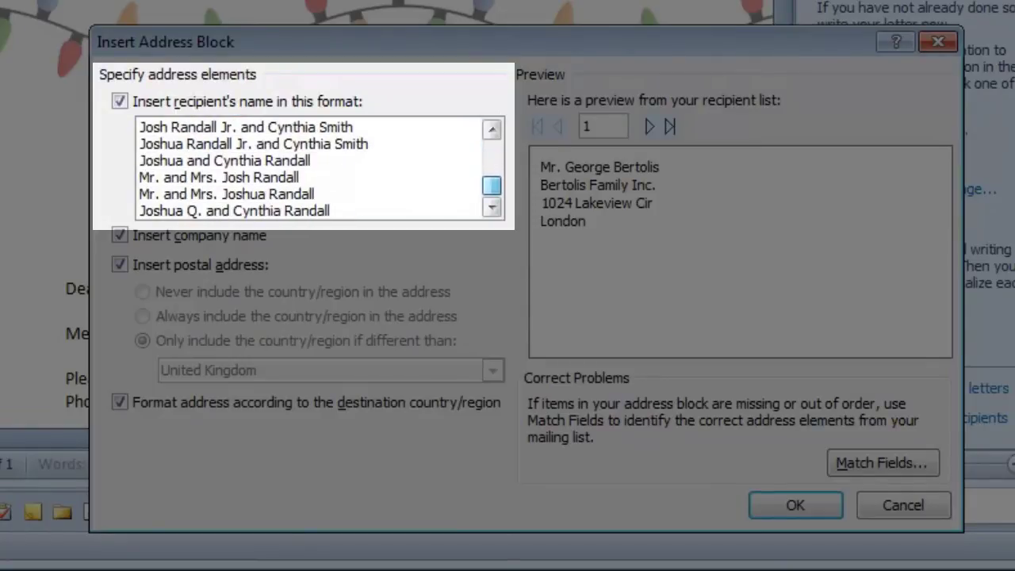
scroll(310, 168, "up", 5)
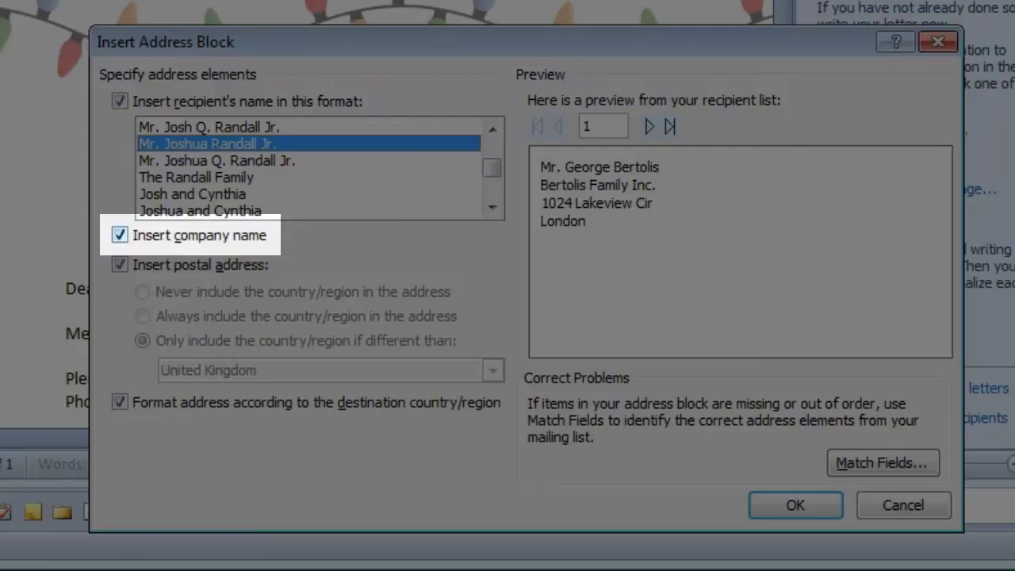
left_click(119, 234)
key("space")
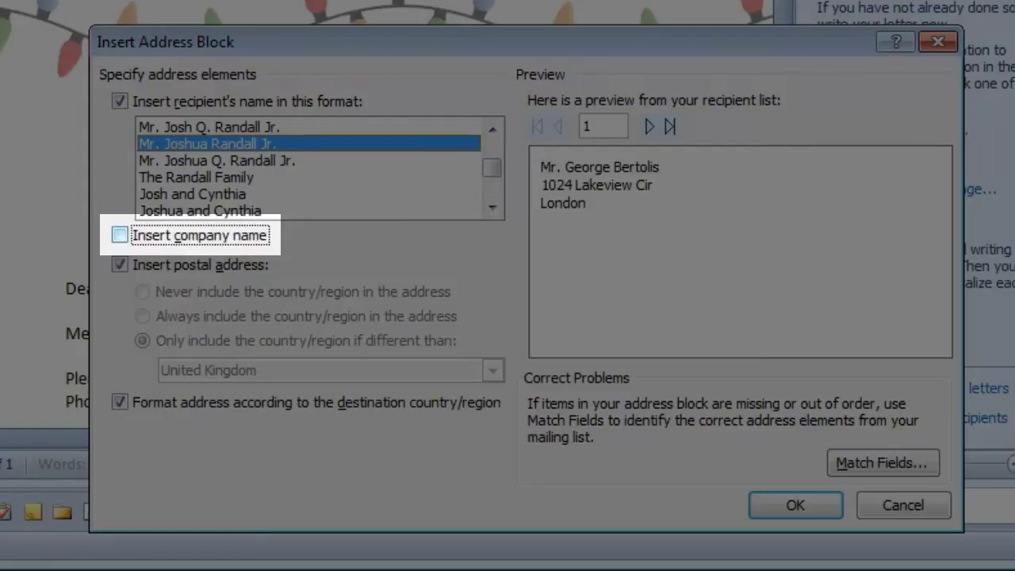
key("space")
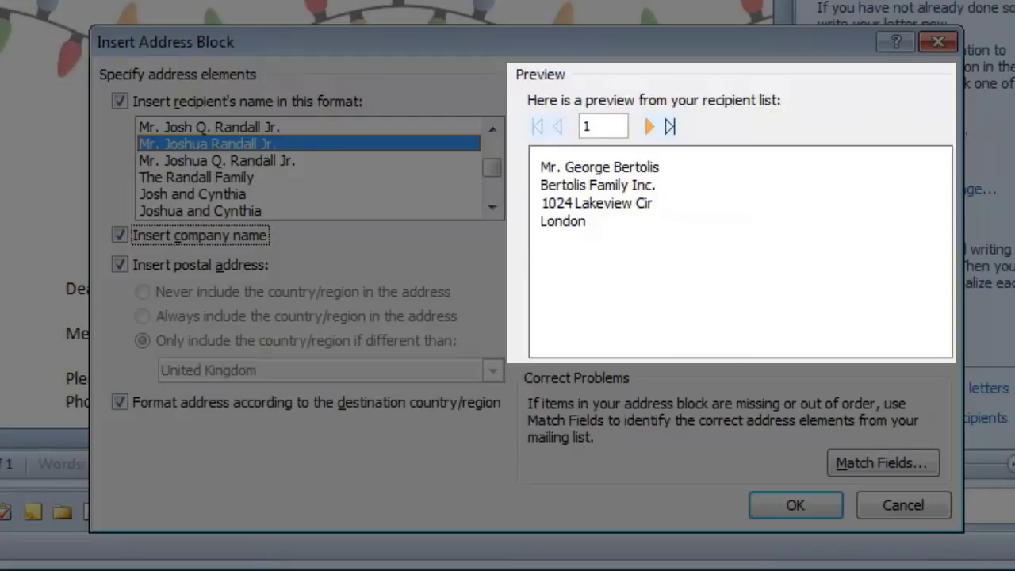
Preview the address block through the fifth recipient and insert it into the letter.
left_click(648, 126)
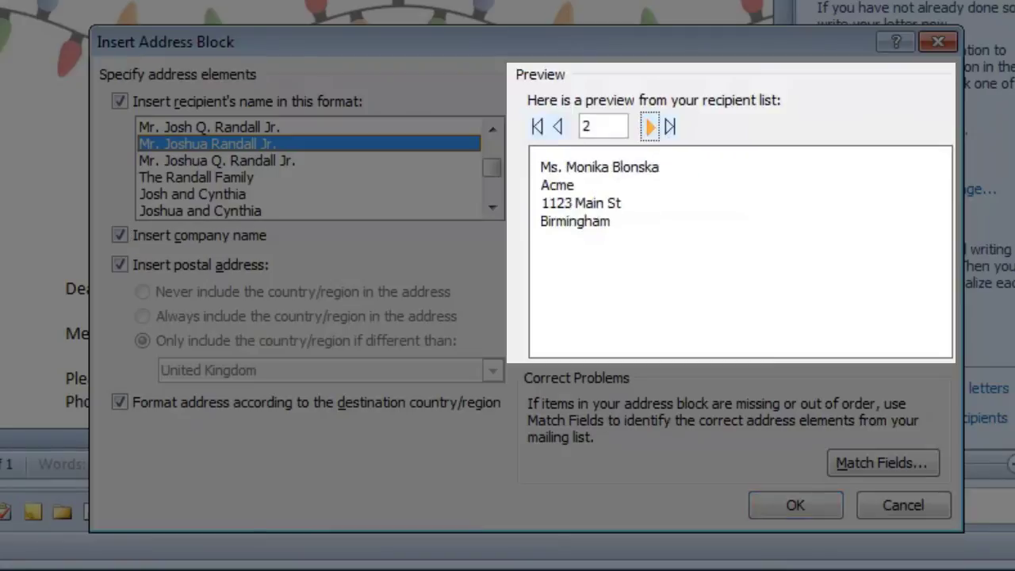
left_click(649, 126)
left_click(649, 126)
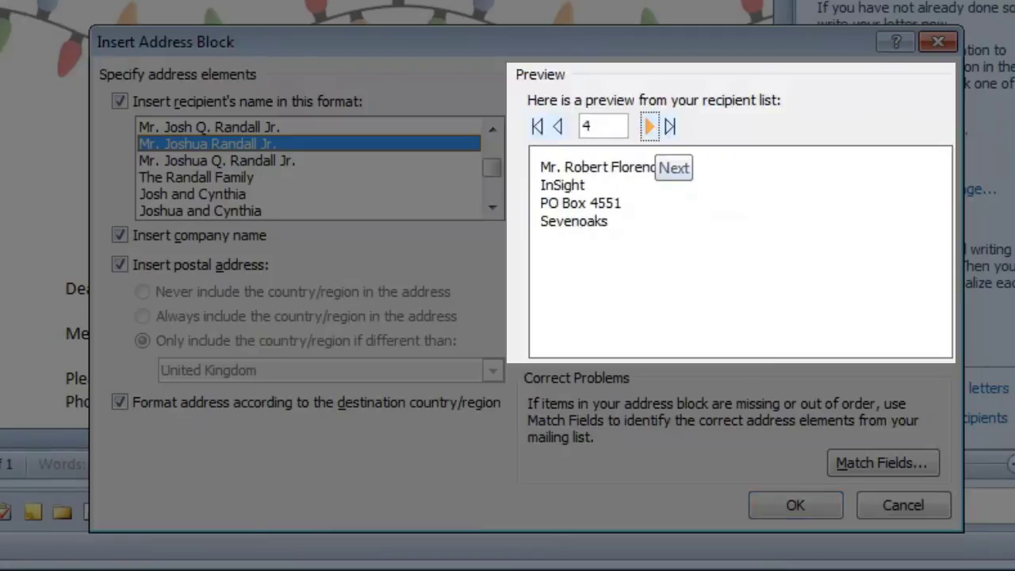
left_click(649, 126)
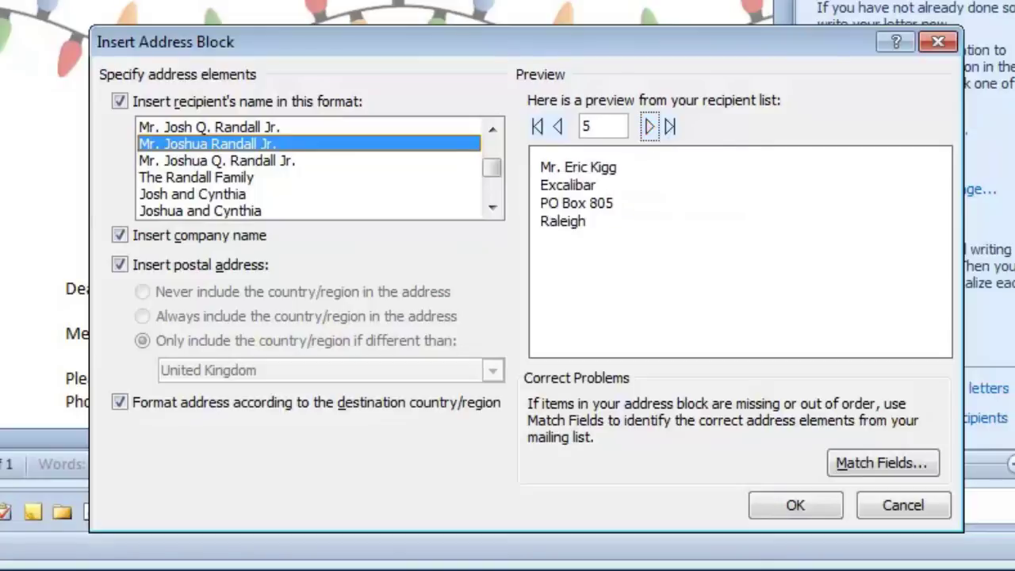
left_click(796, 506)
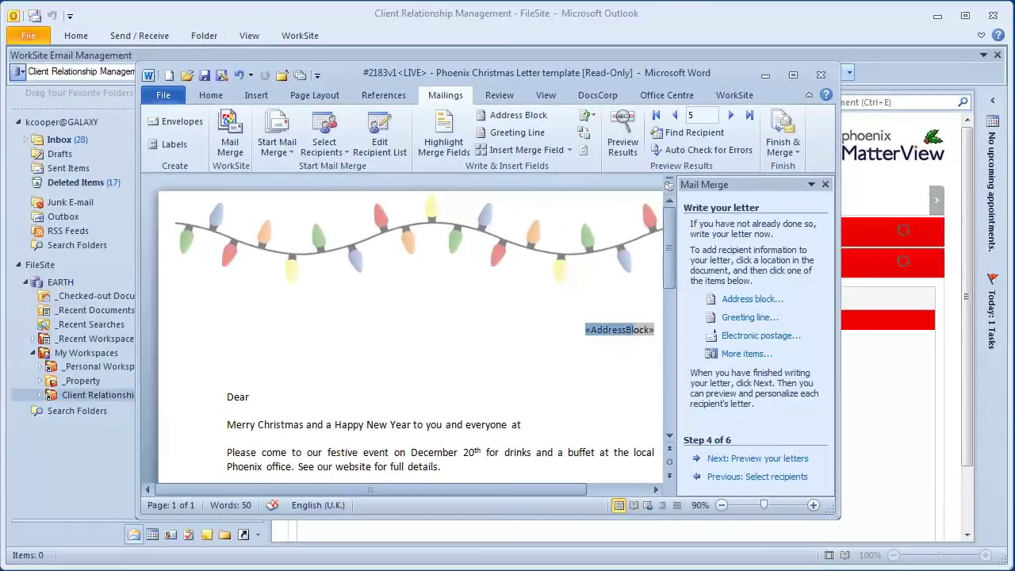
Set the font size of the inserted address block field to 12.
left_click_drag(633, 329, 659, 329)
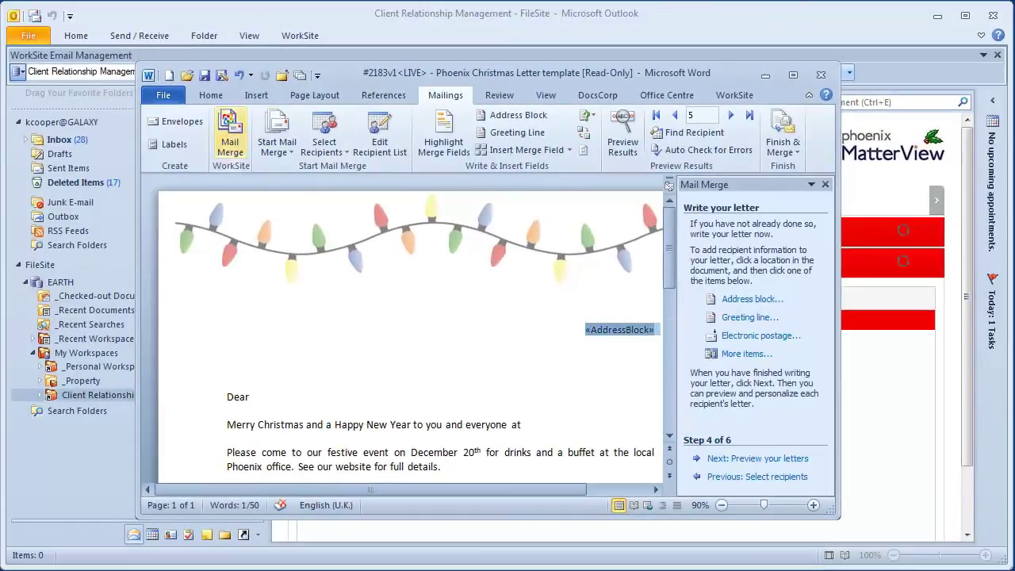
left_click(211, 95)
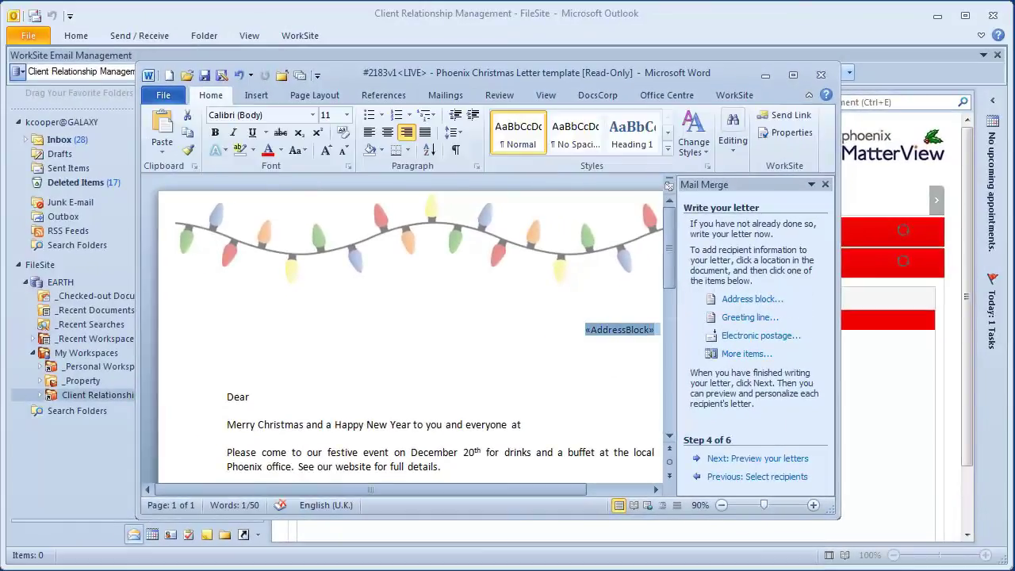
left_click(347, 115)
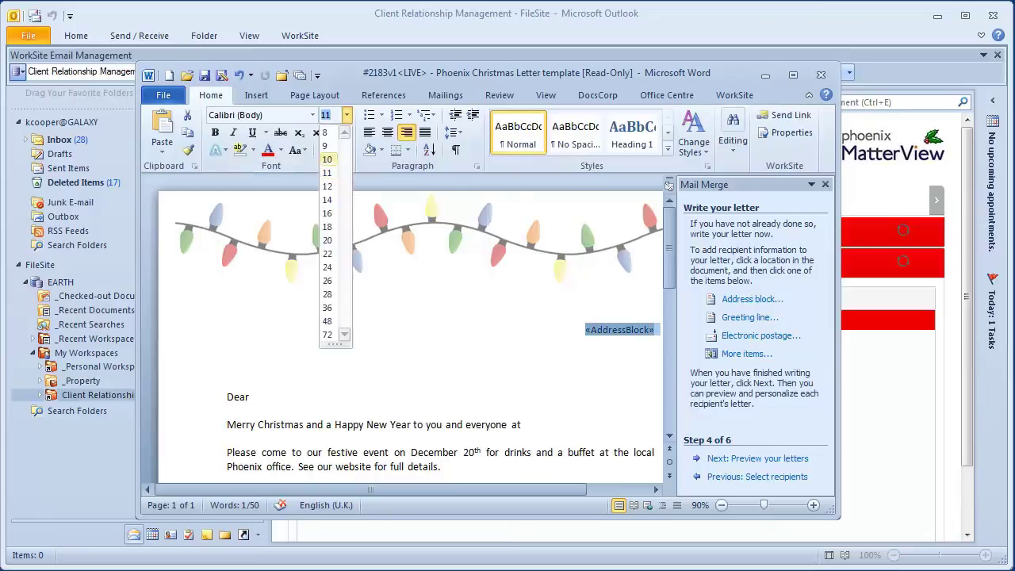
left_click(328, 185)
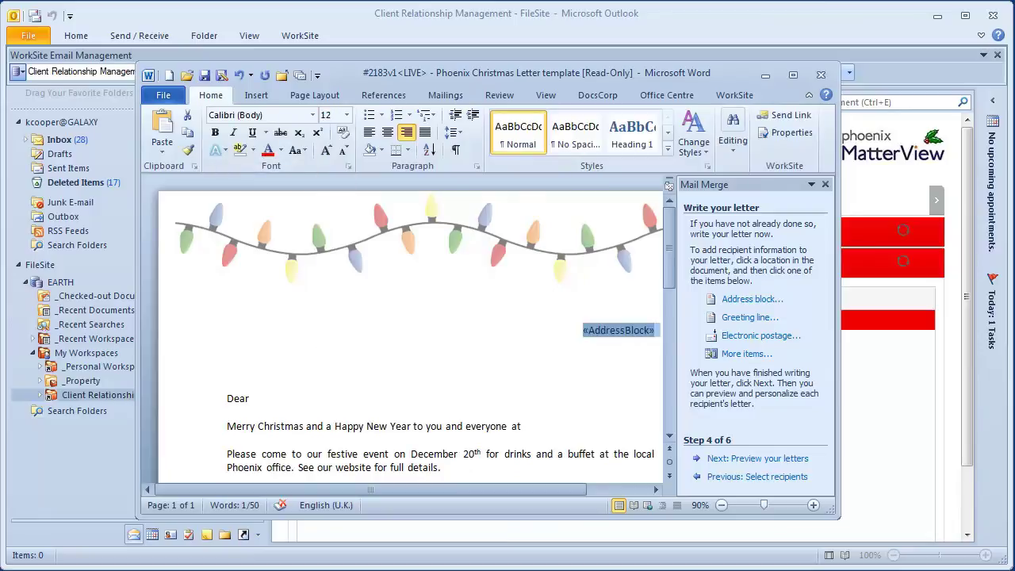
left_click(227, 370)
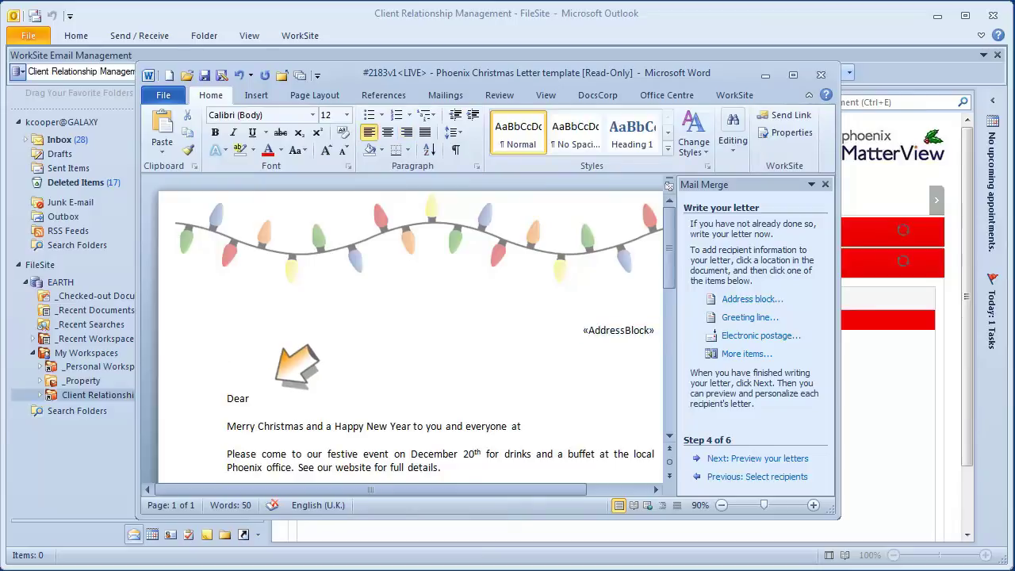
Start a greeting line after the word Dear, with the salutation (none) and the formal first-name-only name format.
left_click(252, 398)
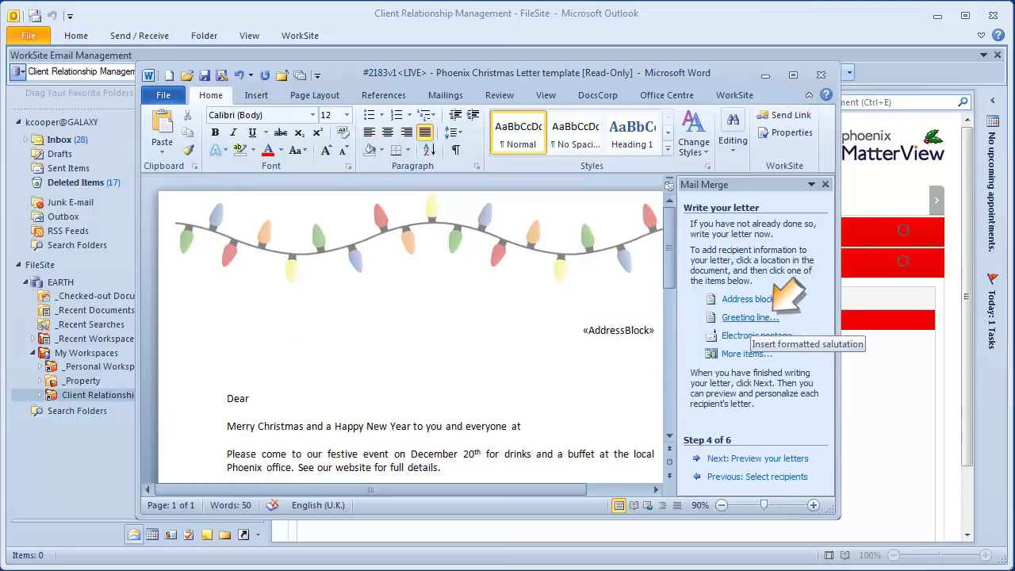
left_click(749, 318)
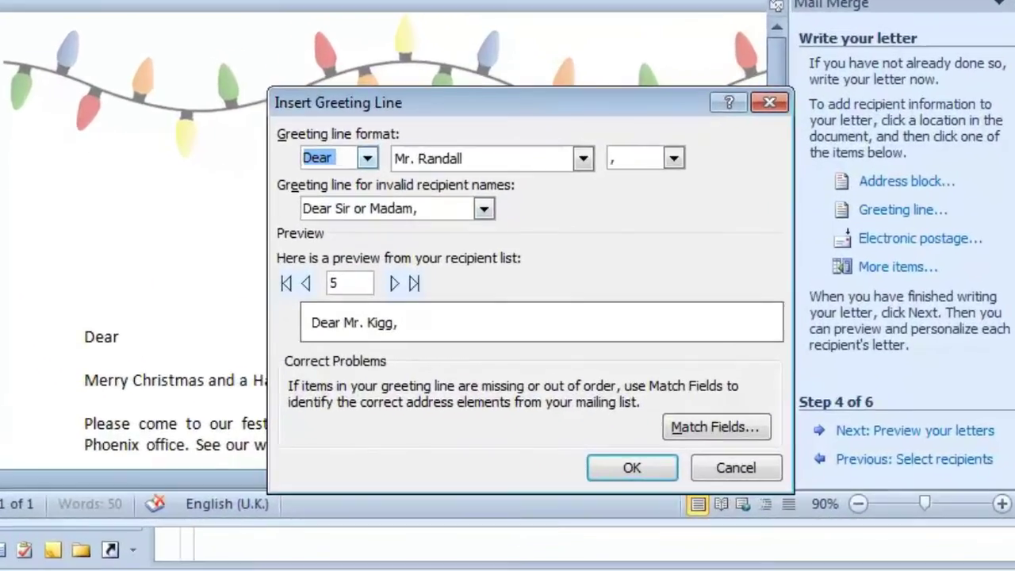
left_click(408, 284)
key("Down")
key("Down")
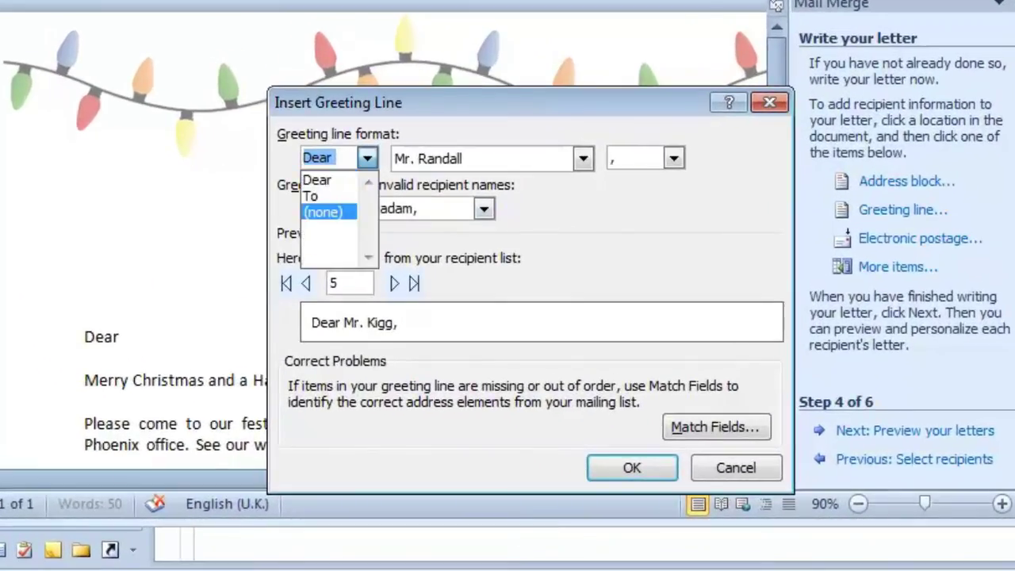
key("Return")
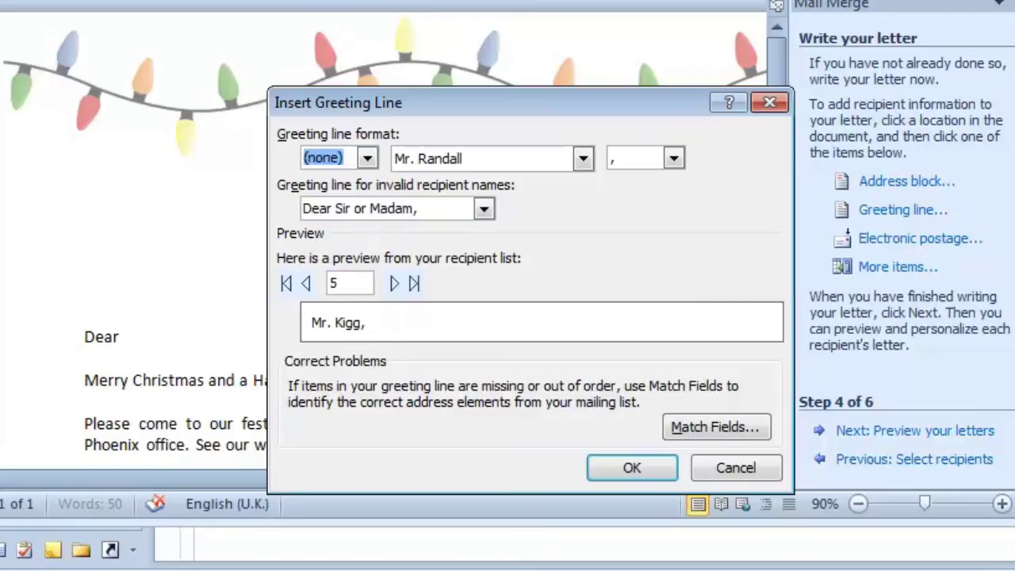
key("Tab")
key("alt+Down")
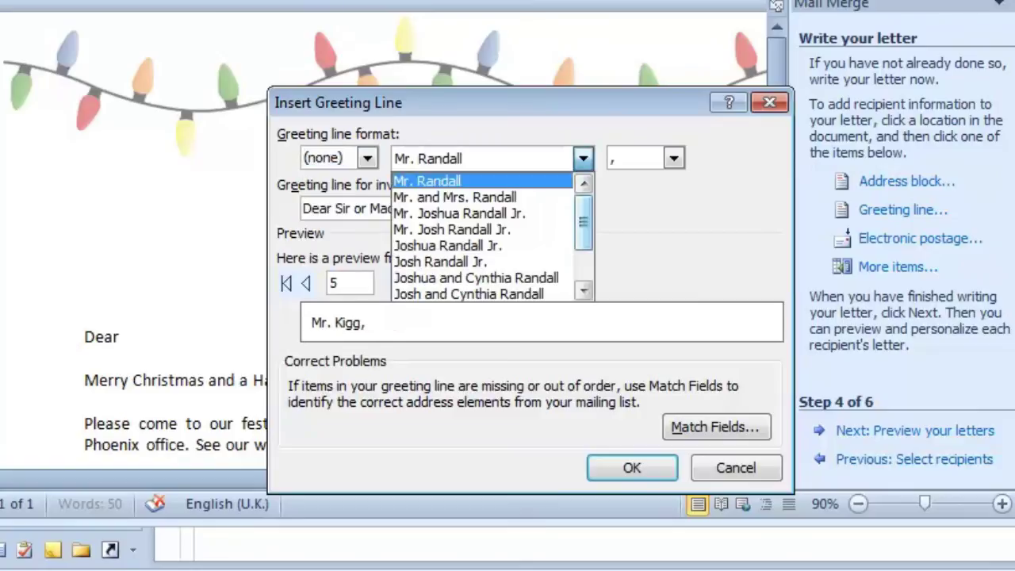
left_click_drag(584, 222, 584, 237)
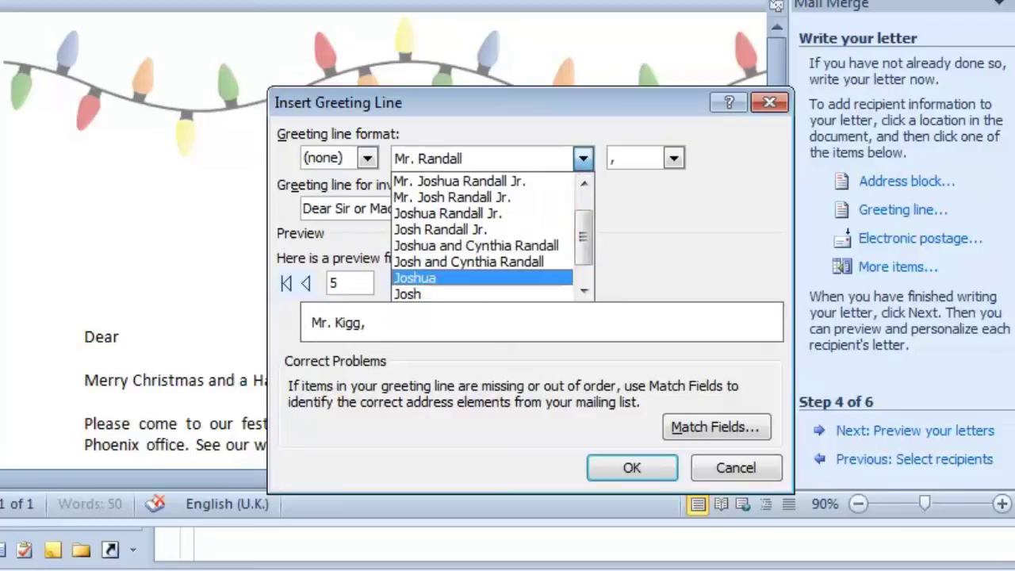
key("Return")
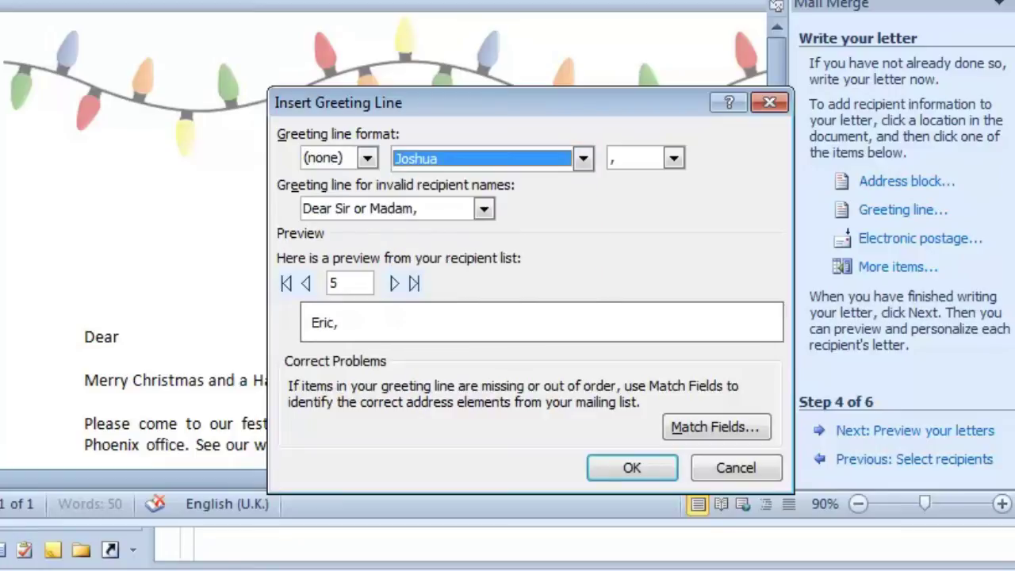
Preview the greeting line through the seventh recipient and insert it after Dear.
left_click(394, 283)
left_click(394, 283)
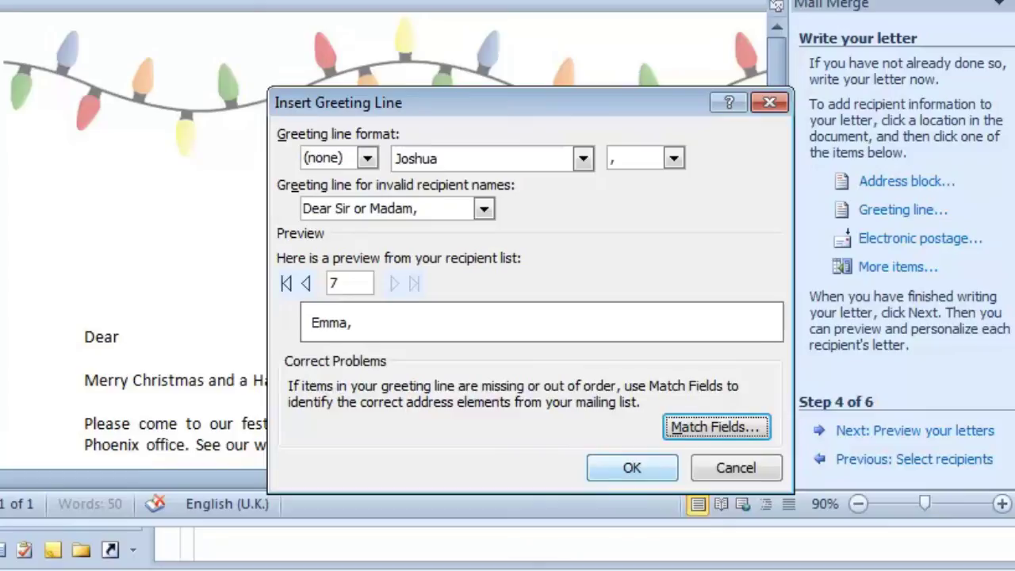
left_click(632, 467)
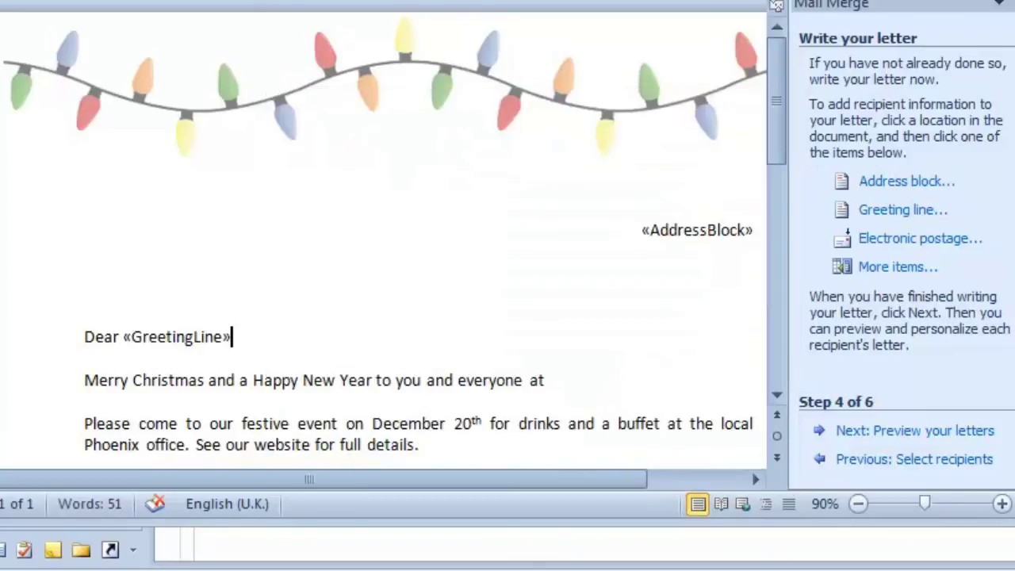
Insert the Company database field at the end of the "Merry Christmas and a Happy New Year to you and everyone at" line.
scroll(384, 226, "down", 1)
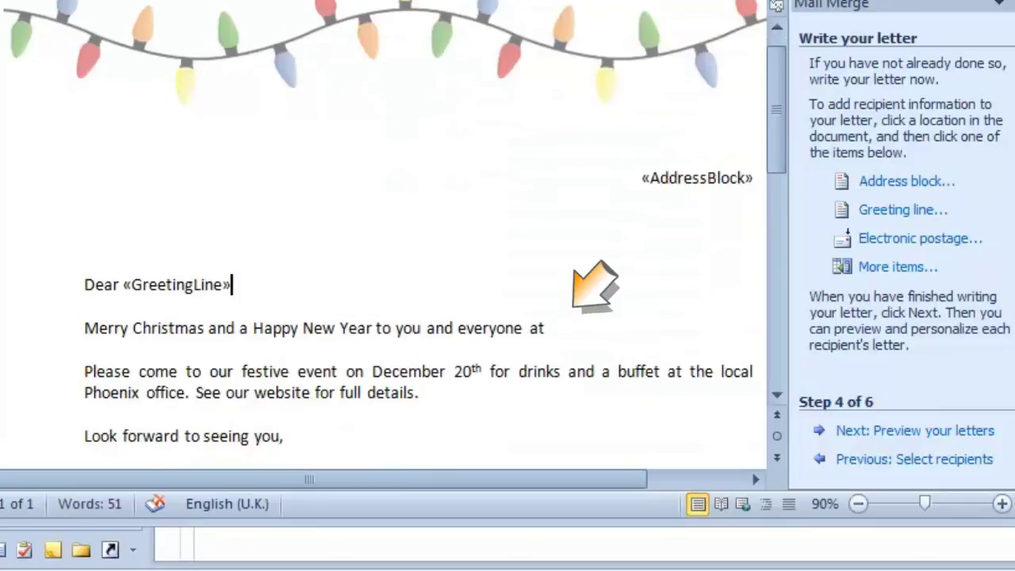
left_click(561, 320)
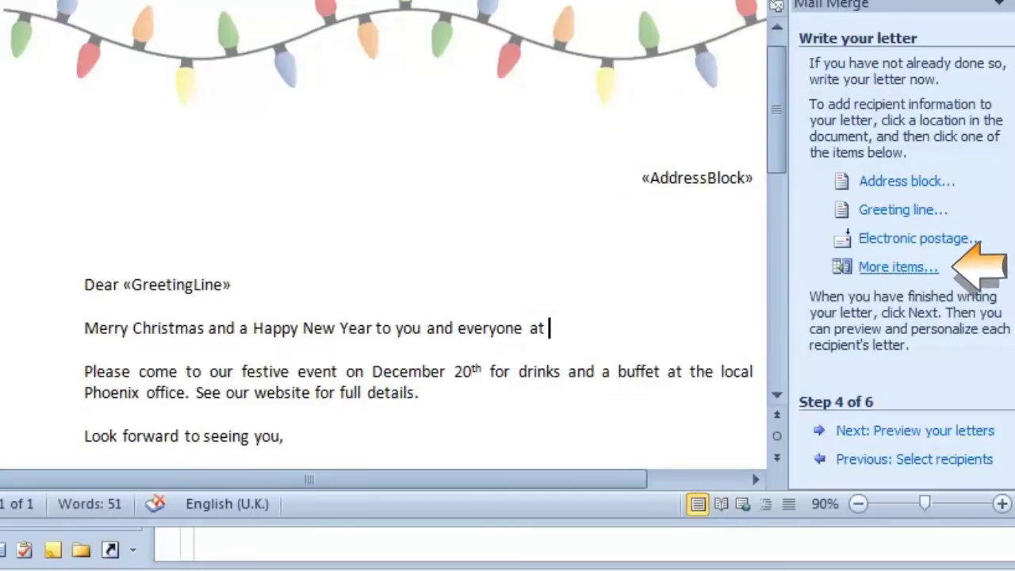
left_click(898, 268)
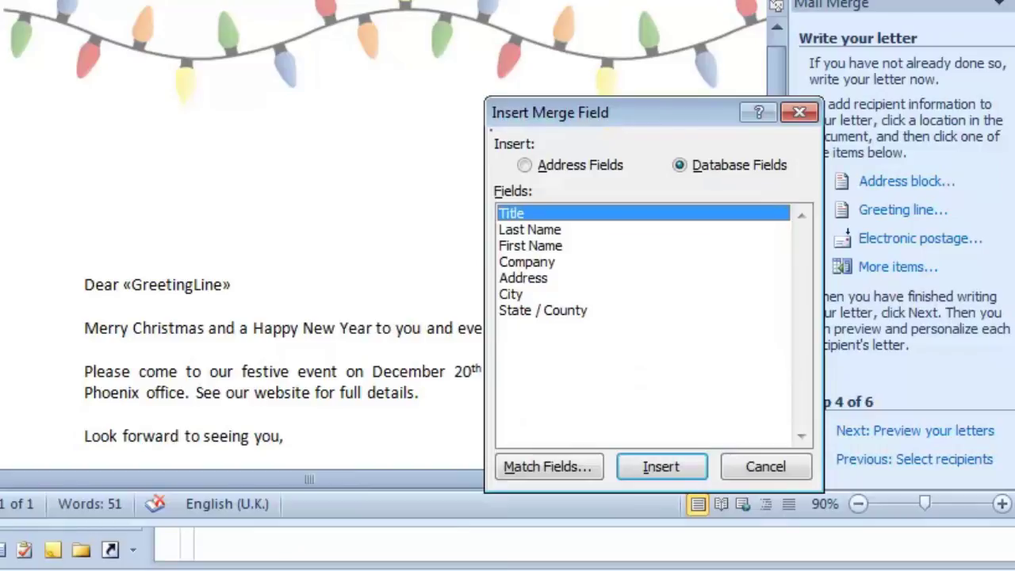
left_click(527, 262)
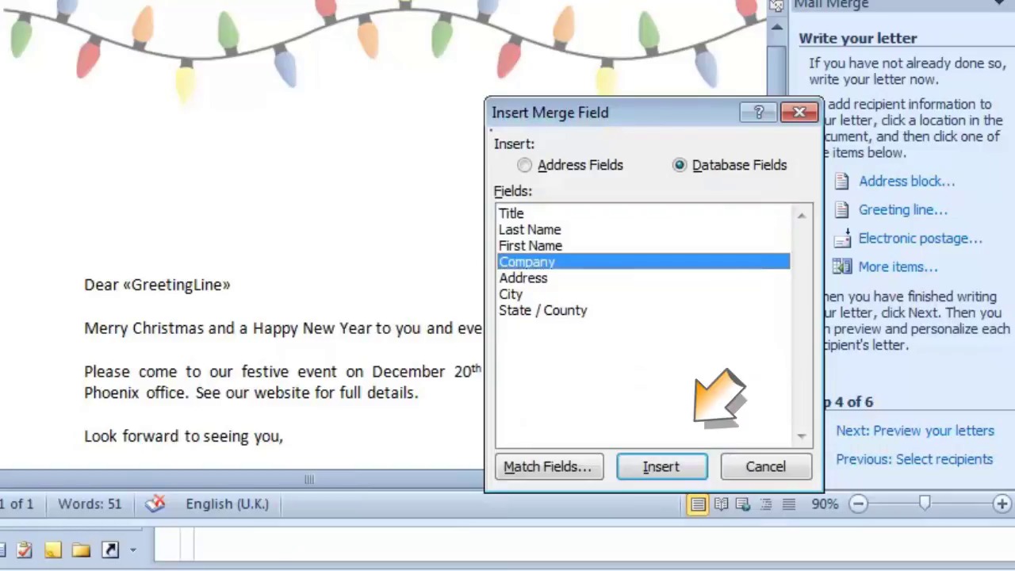
left_click(661, 467)
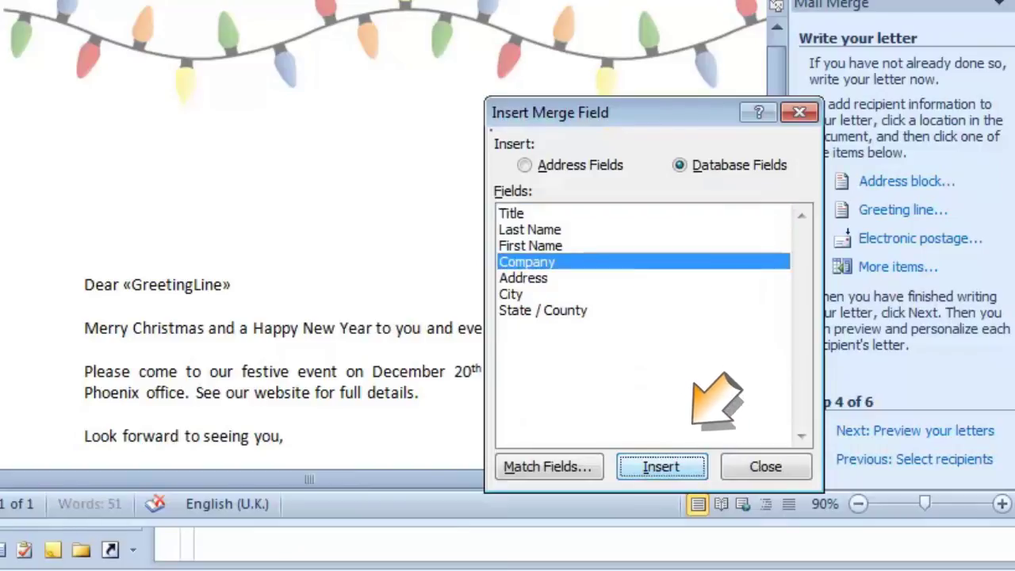
left_click(766, 467)
key("Escape")
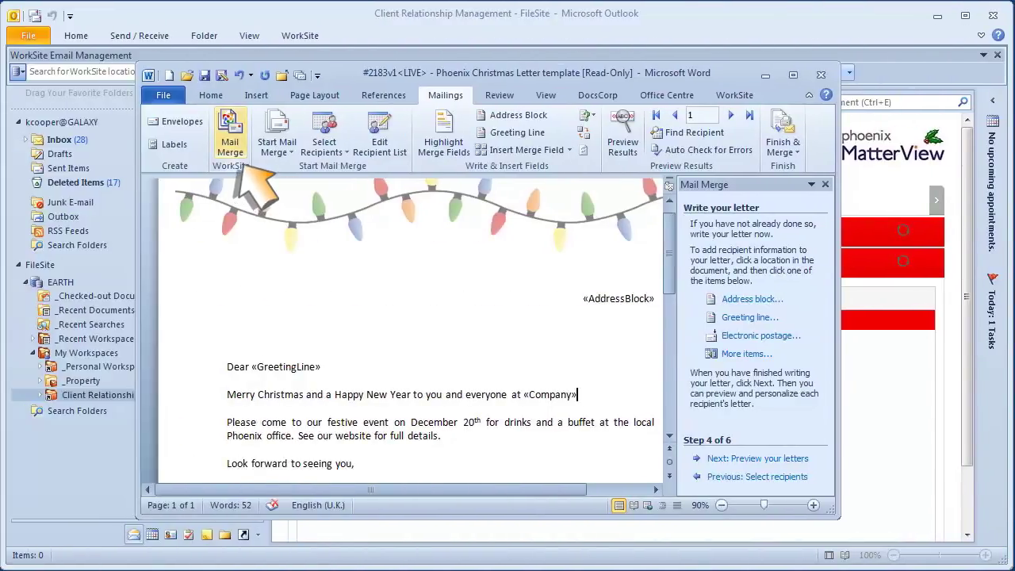
Run the WorkSite mail merge for all records to a new document and look through the merged letters to page 3.
left_click(230, 141)
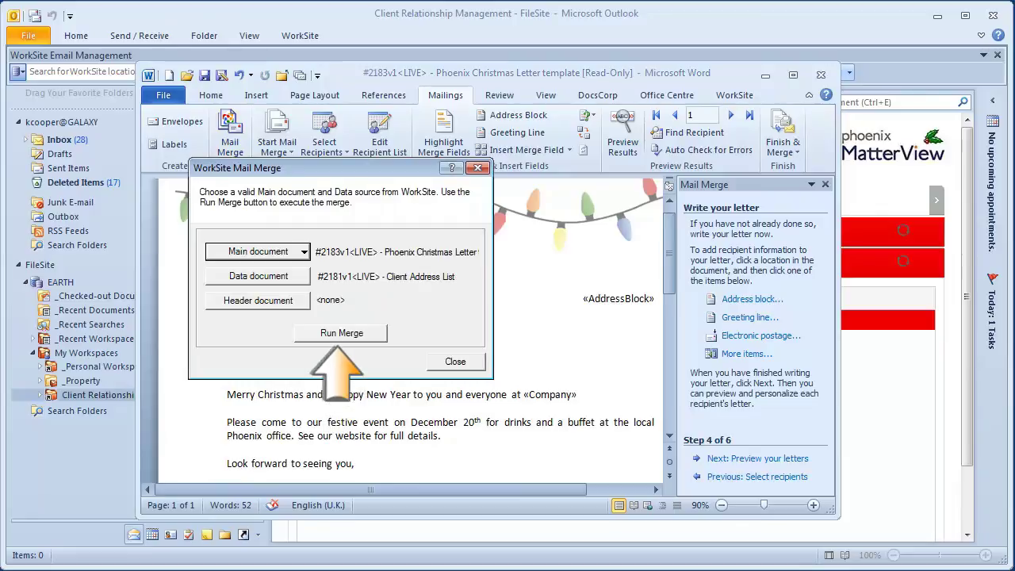
left_click(341, 333)
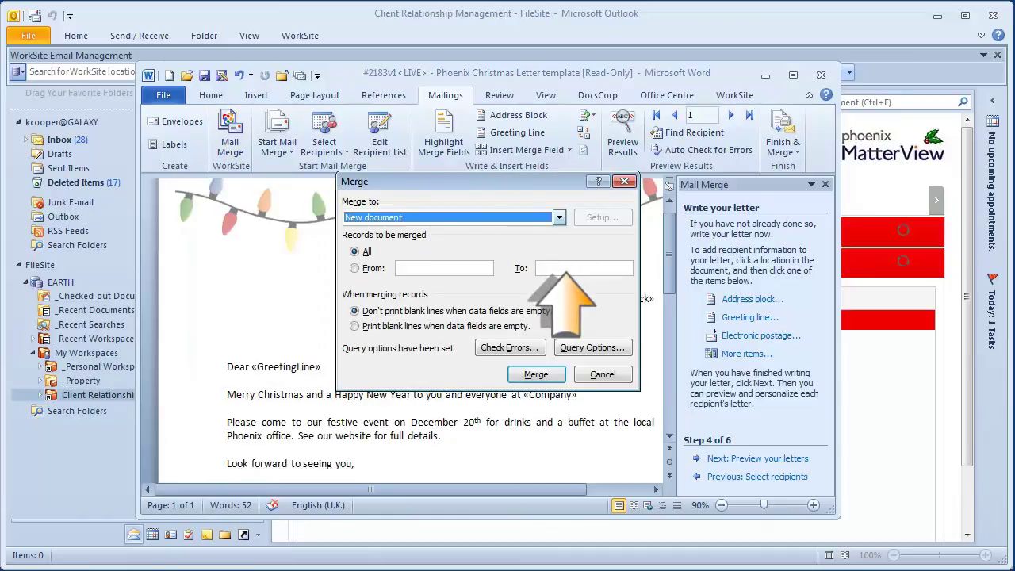
left_click(559, 217)
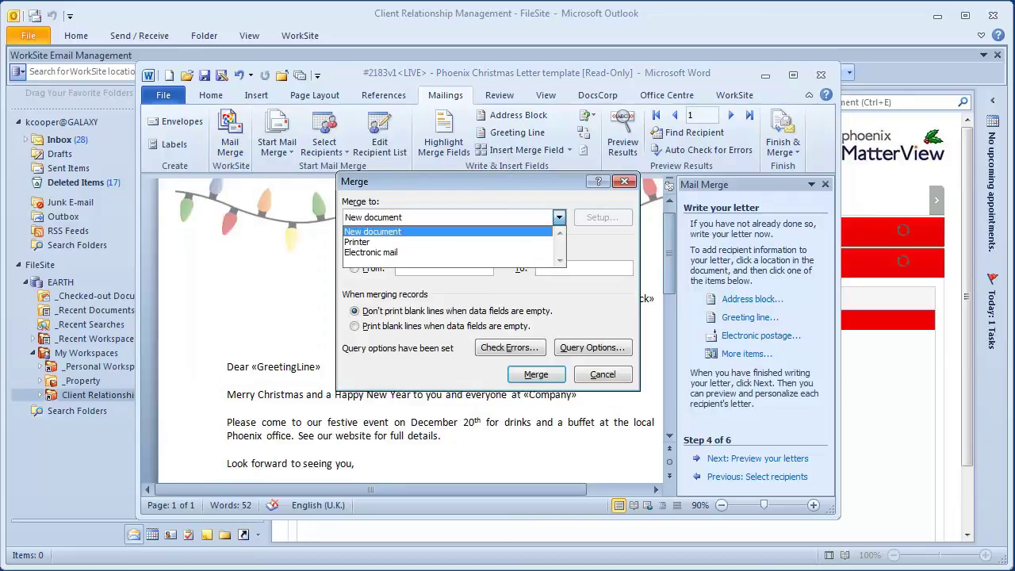
key("Return")
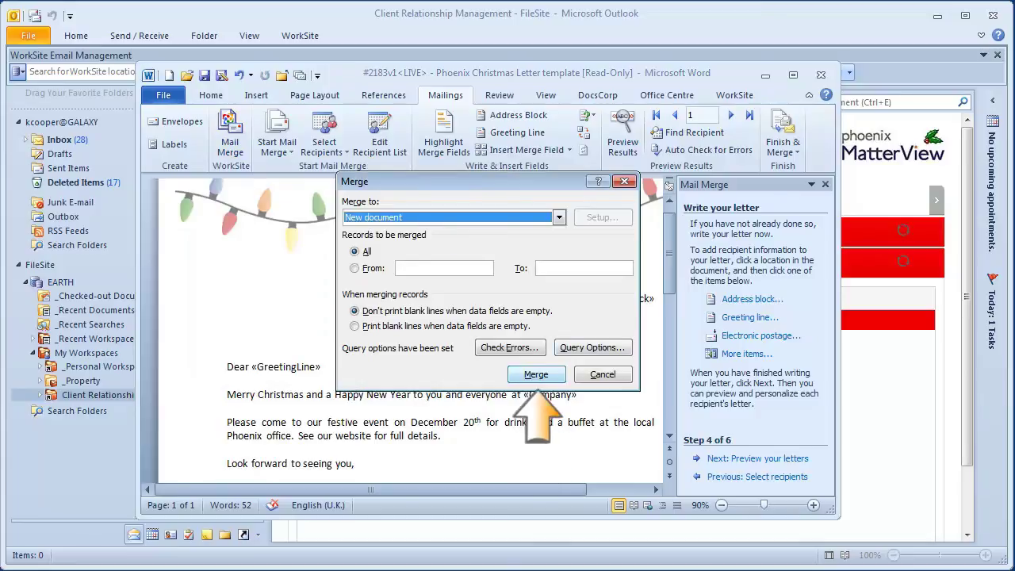
key("Return")
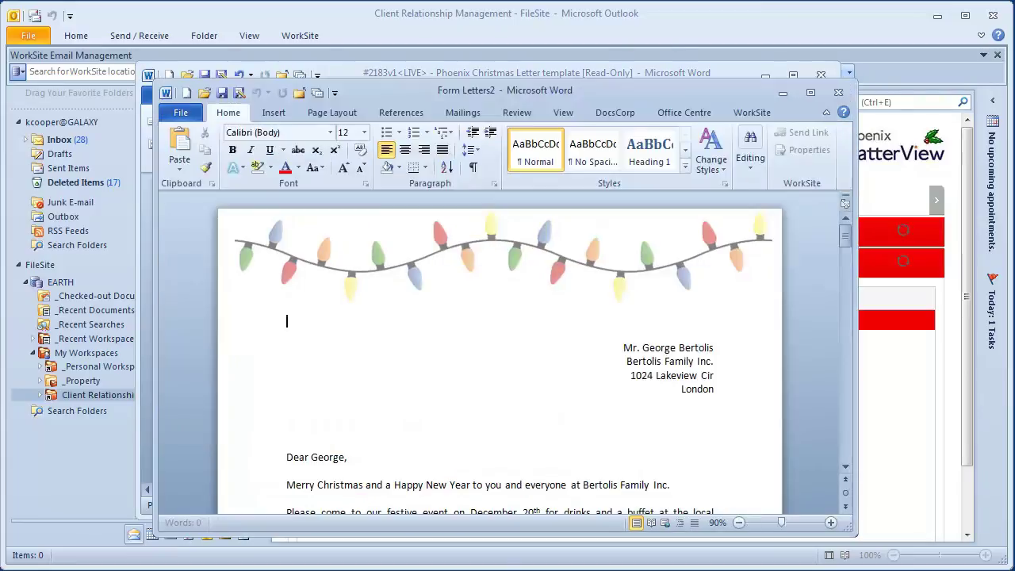
key("ctrl+j")
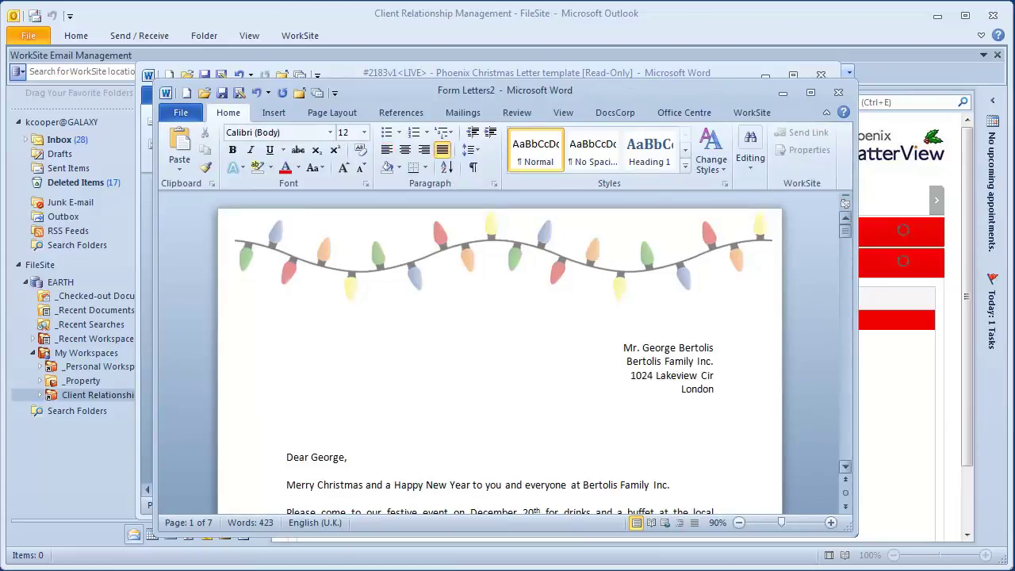
left_click_drag(846, 228, 846, 297)
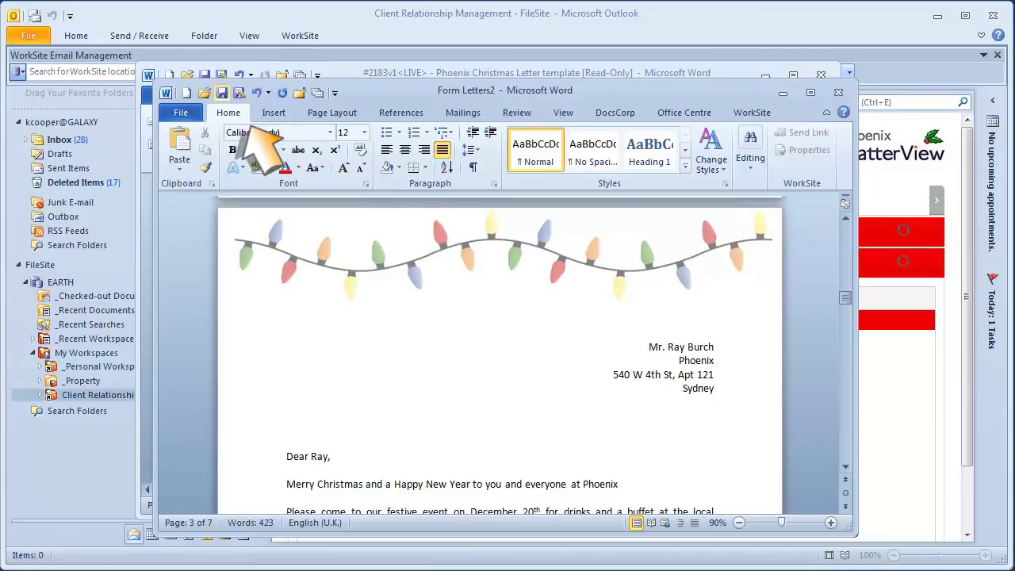
Save the merged letters as "xmas mail merge" in the Client Relationship Management workspace's Documents folder.
left_click(222, 93)
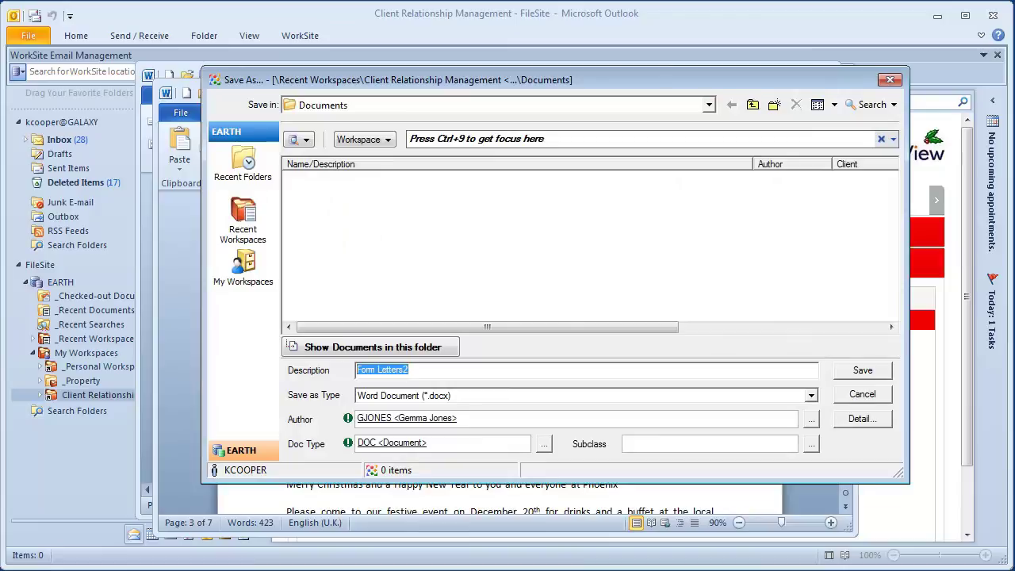
type("xmas mail merge")
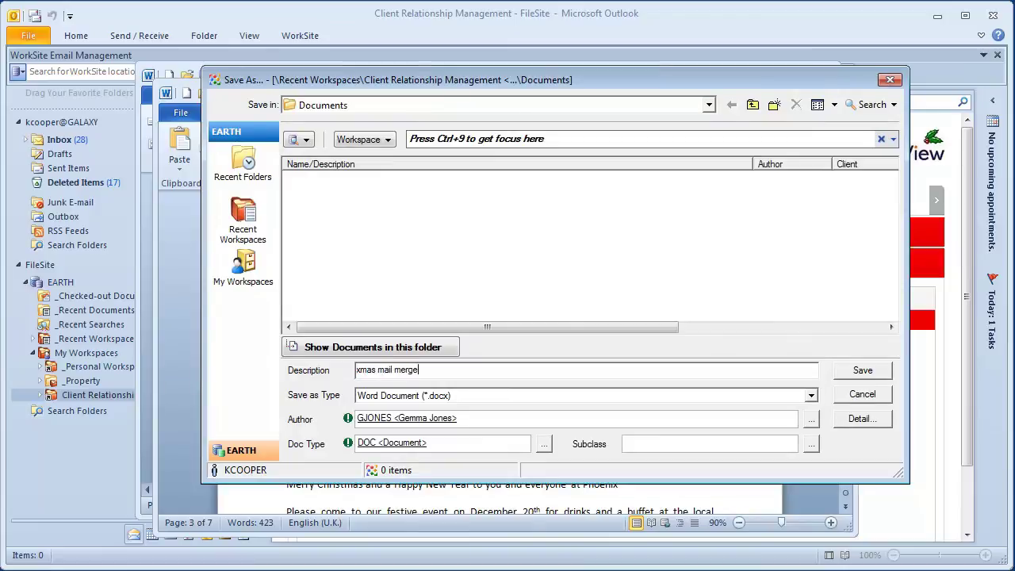
key("Return")
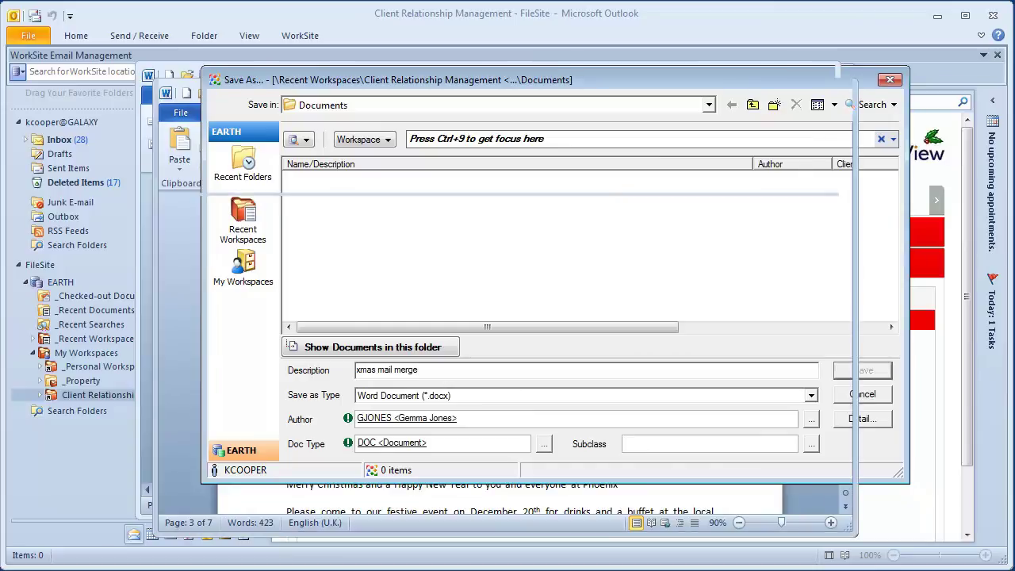